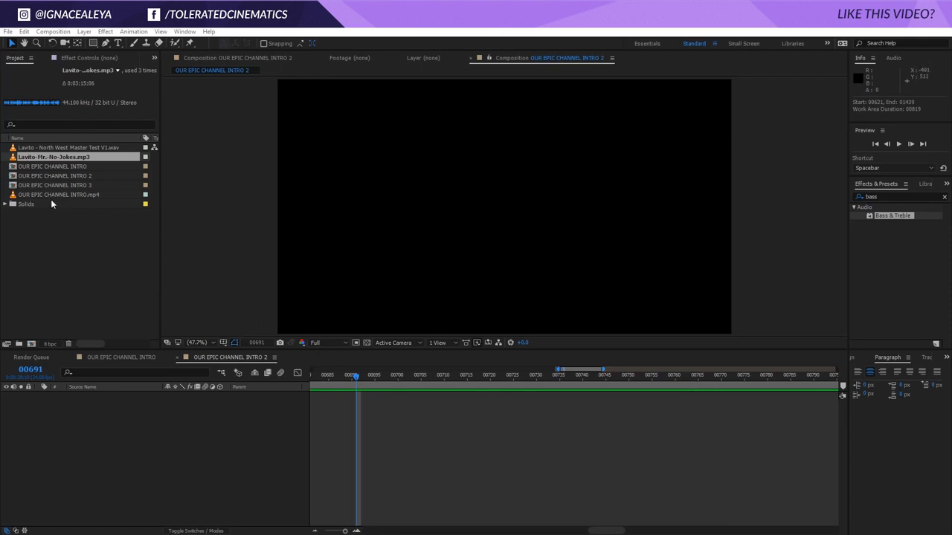
- Create a composition from OUR EPIC CHANNEL INTRO.mp4, start its work area at frame 621 and preview it
drag(34, 193, 31, 343)
drag(330, 377, 570, 376)
drag(578, 426, 539, 441)
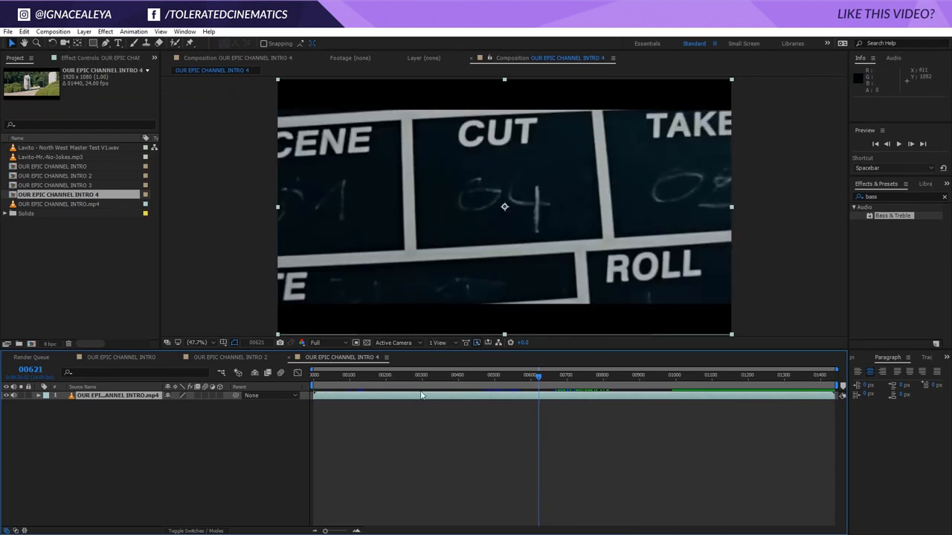
key(b)
key(space)
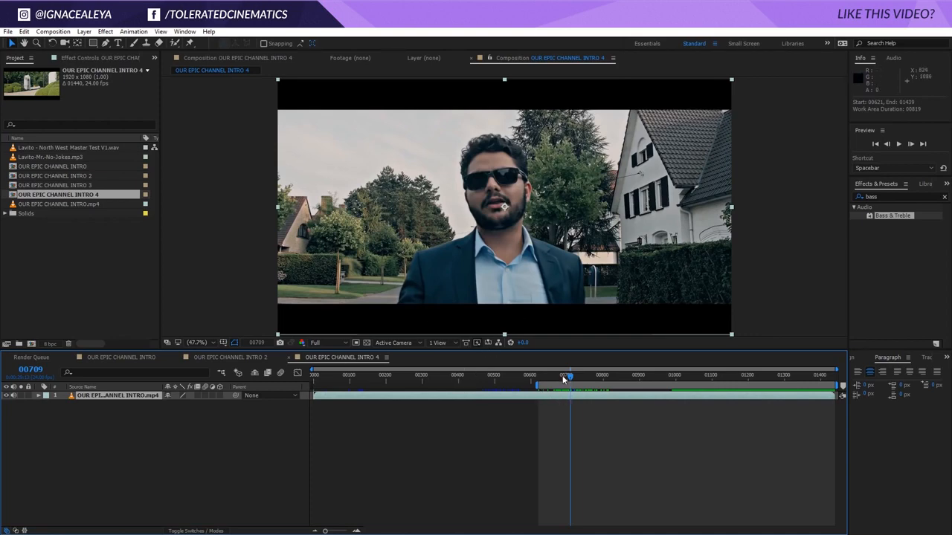
- Try changing the scale of the intro footage layer at frame 701 and undo the change
mouse_move(565, 378)
mouse_down()
mouse_move(591, 374)
mouse_move(565, 377)
mouse_up()
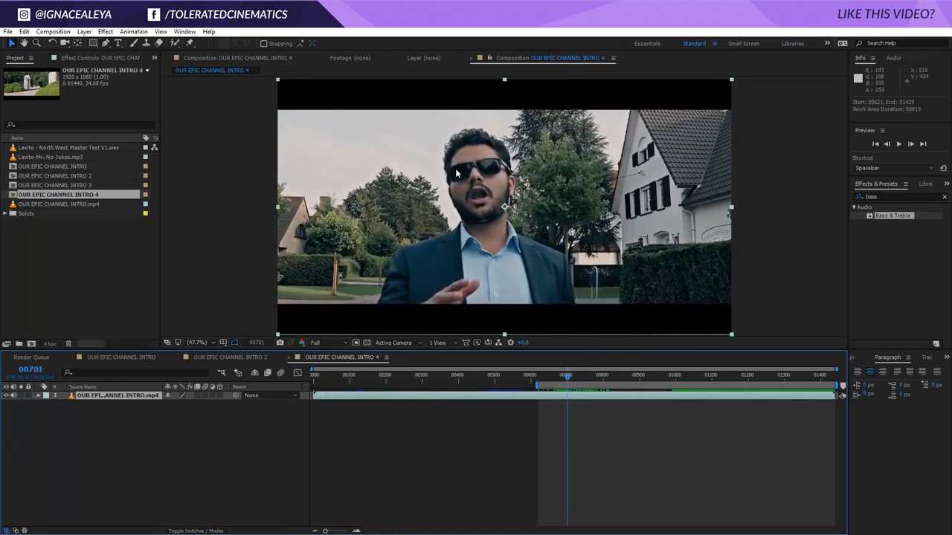
key(s)
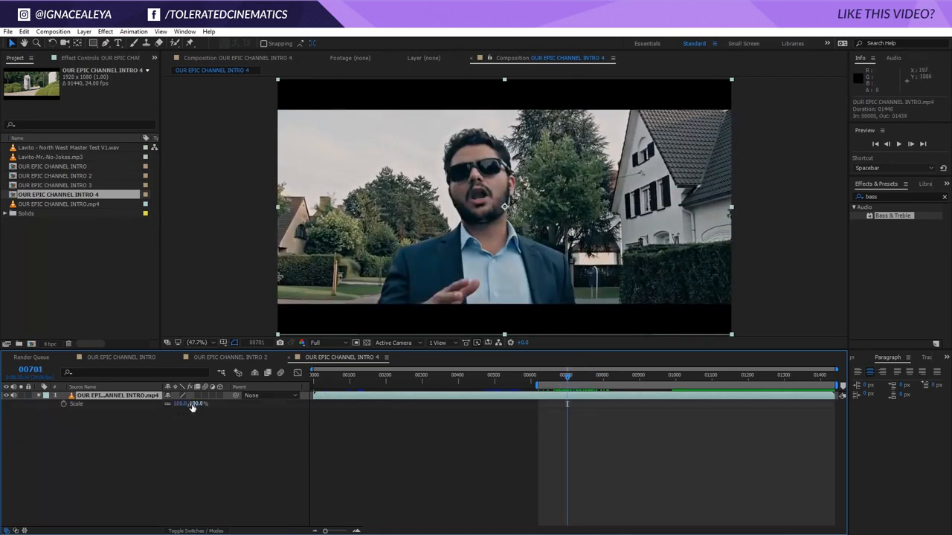
mouse_move(179, 403)
mouse_down()
mouse_move(194, 412)
mouse_move(164, 415)
mouse_up()
key(ctrl+z)
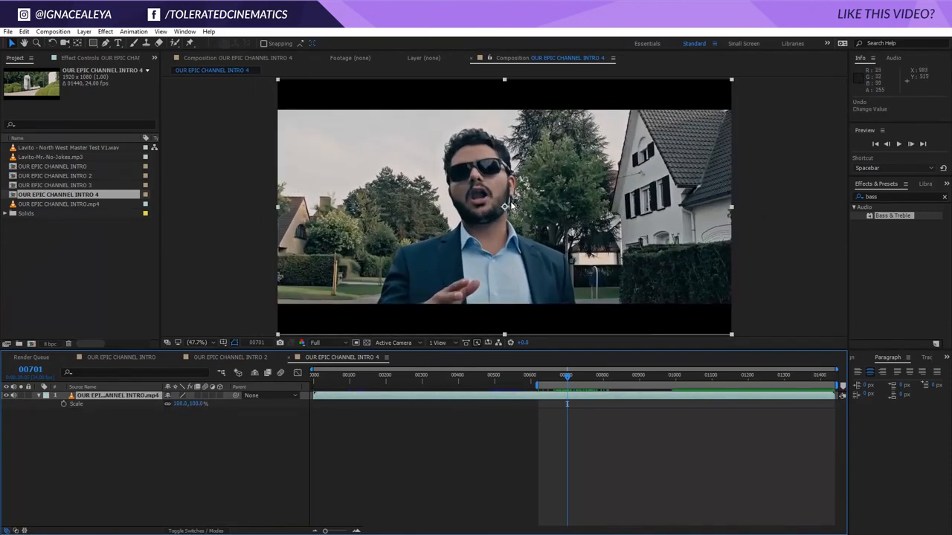
- Add a black 1920 x 1080 px solid above the intro footage
click(85, 32)
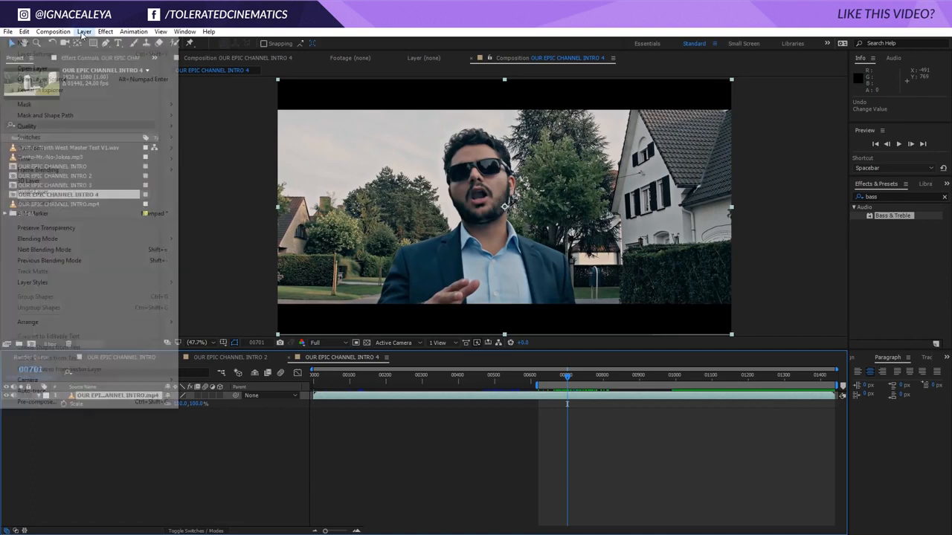
mouse_move(97, 43)
click(221, 55)
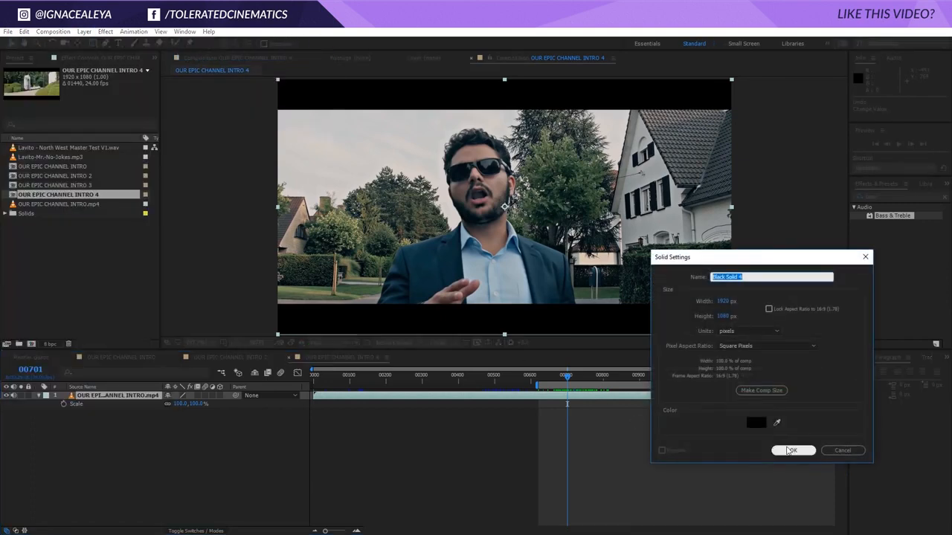
click(790, 450)
- Mask the black solid with a full-frame rectangle reduced symmetrically to about 76.3% height, and set the mask mode to Subtract
double_click(93, 43)
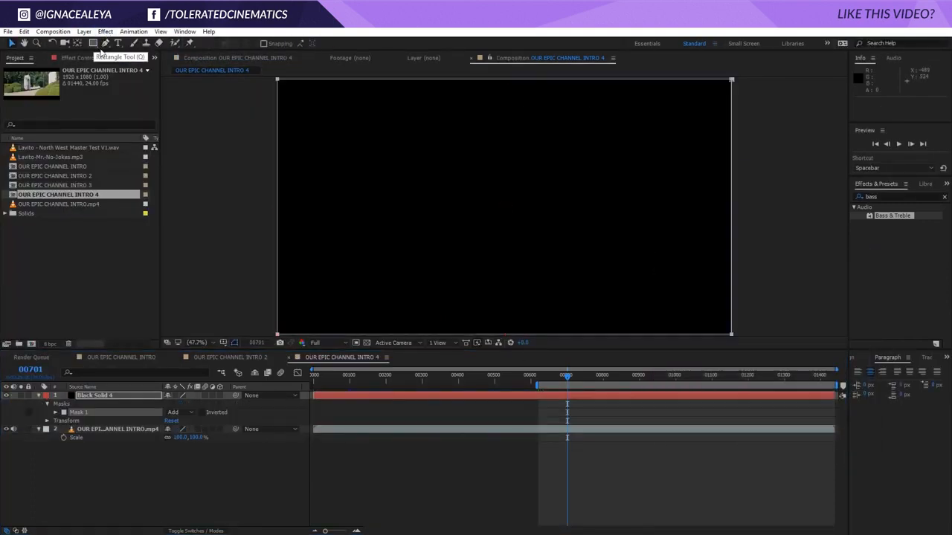
click(731, 79)
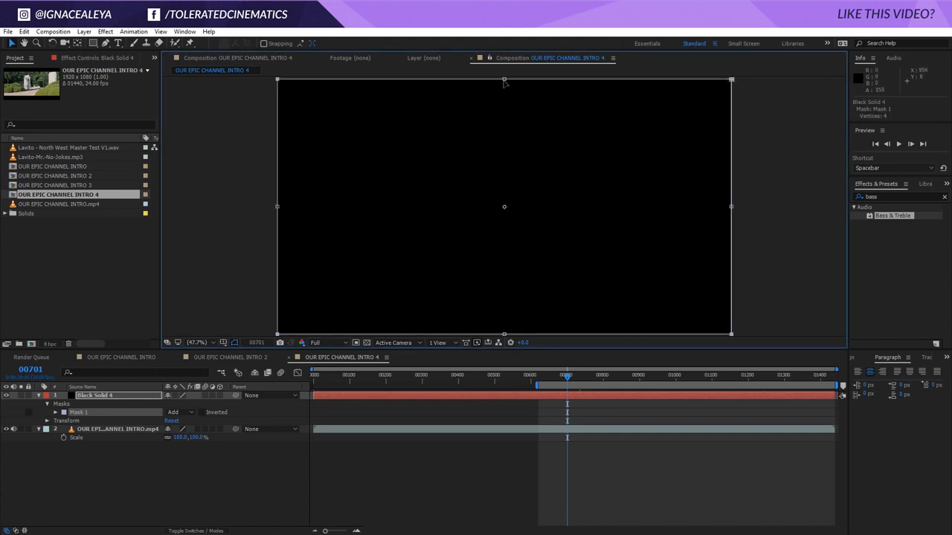
drag(504, 84, 505, 110)
click(180, 412)
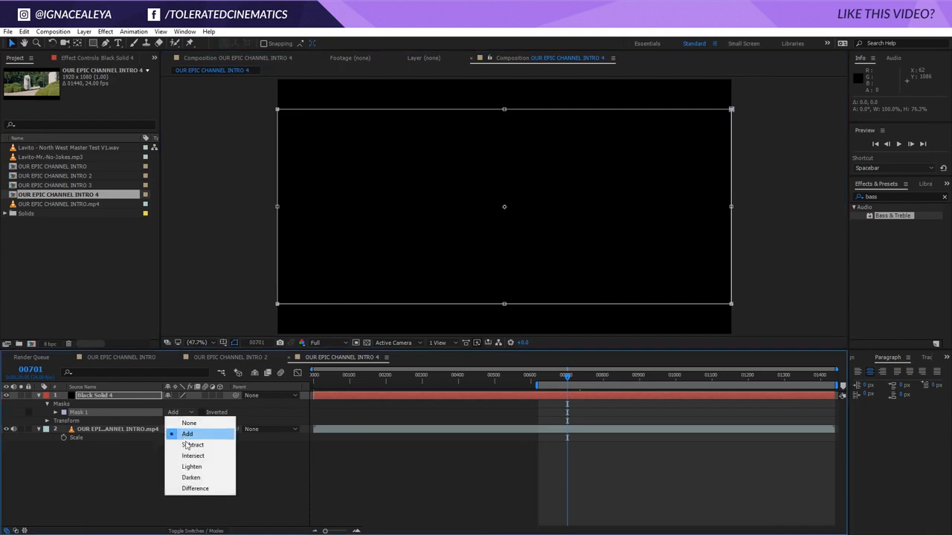
click(187, 446)
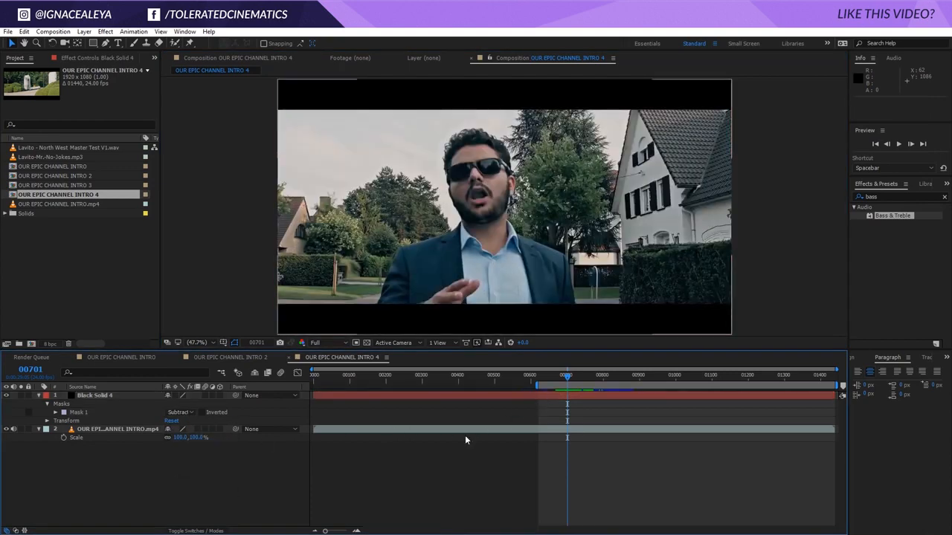
- Try scaling down the intro footage beneath the black bars, undo it, and go to frame 691
mouse_move(194, 438)
mouse_down()
mouse_move(223, 438)
mouse_move(210, 438)
mouse_up()
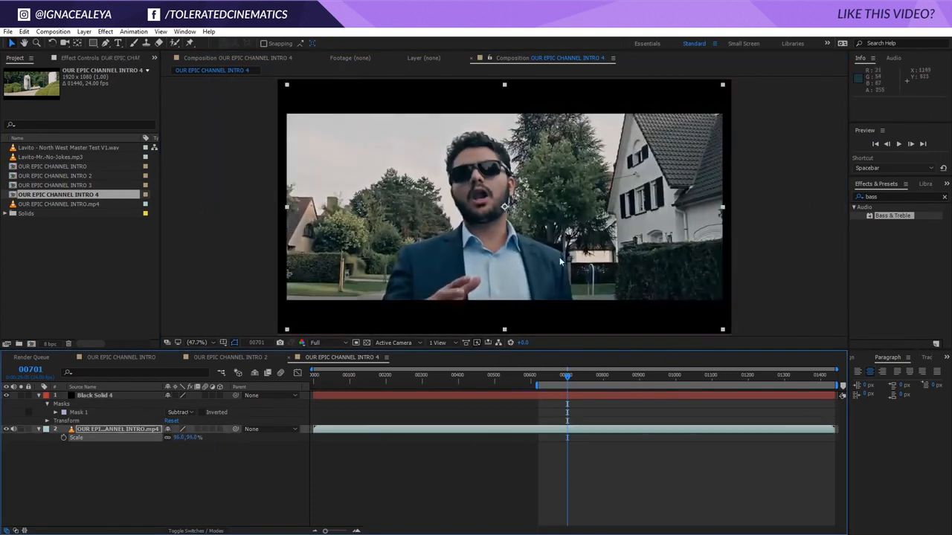
key(ctrl+z)
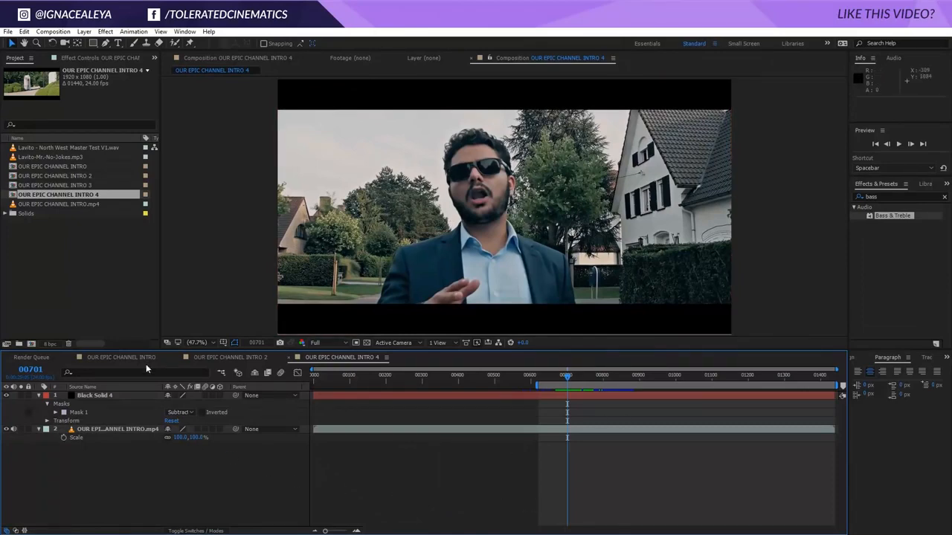
mouse_move(564, 377)
mouse_down()
mouse_move(540, 379)
mouse_move(563, 378)
mouse_up()
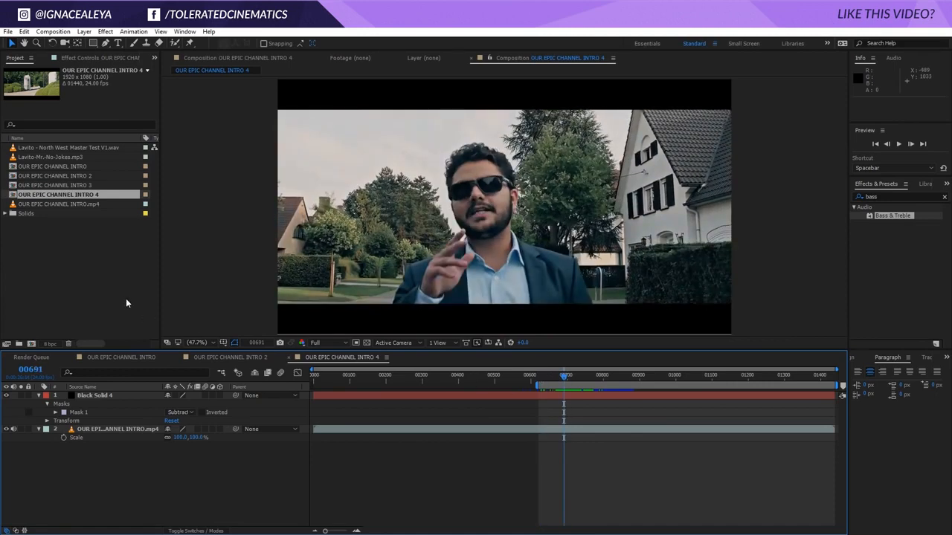
- Add Lavito-Mr.-No-Jokes.mp3 as the lowest layer in the composition and mute the intro footage layer's audio
click(66, 265)
click(30, 158)
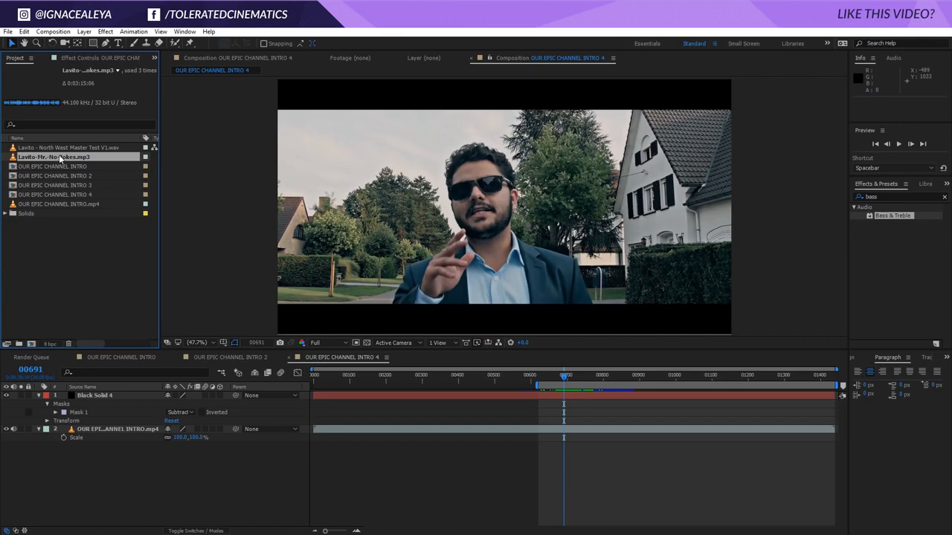
drag(61, 159, 150, 453)
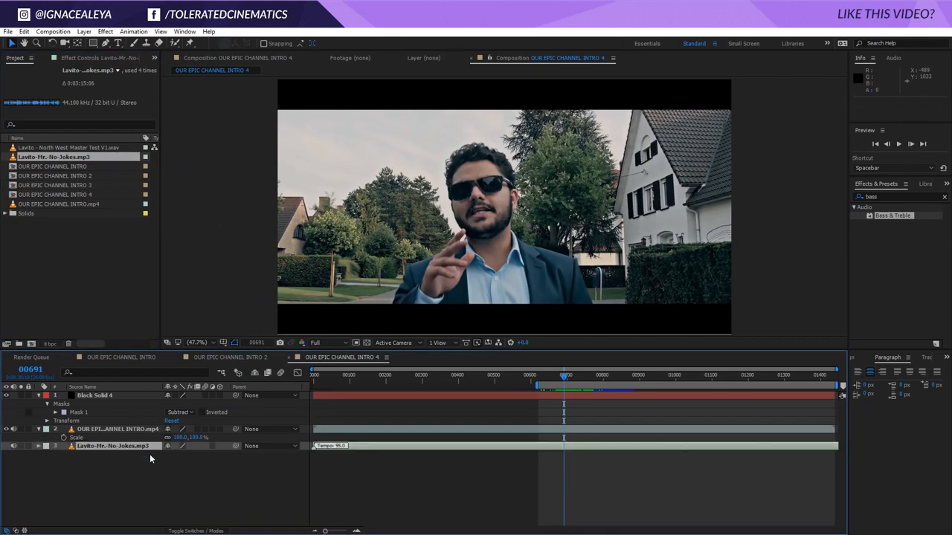
click(13, 429)
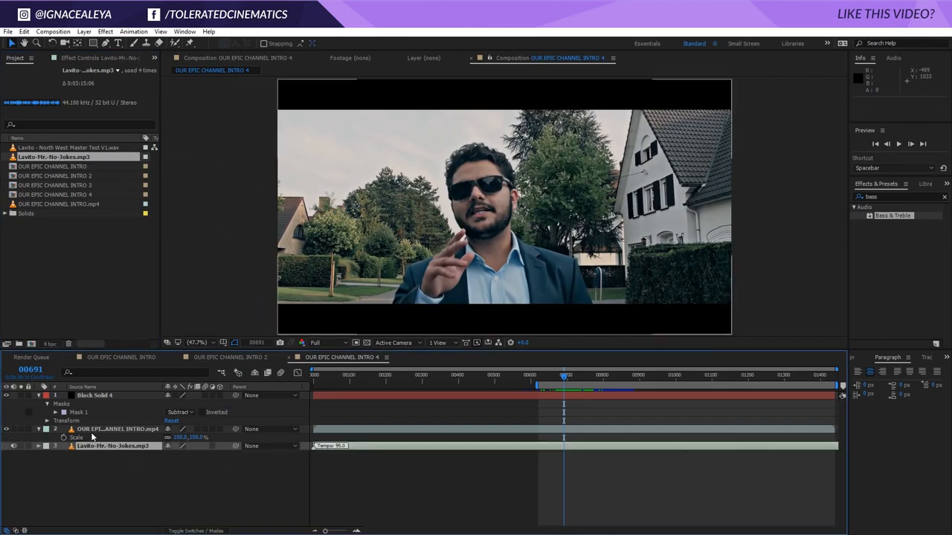
- Collapse the solid and footage layers, display the music layer's waveform, and move the music to start at frame 138
click(93, 429)
click(39, 429)
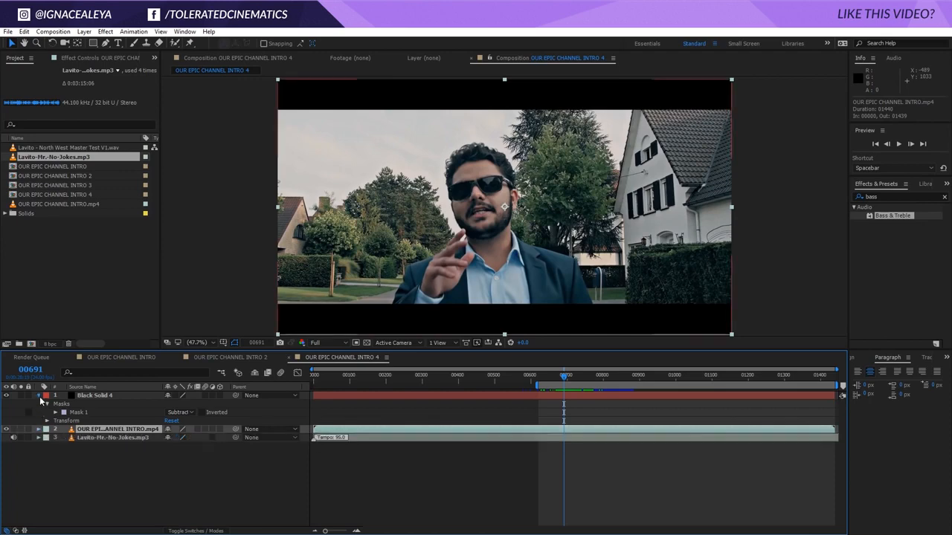
click(38, 395)
click(82, 413)
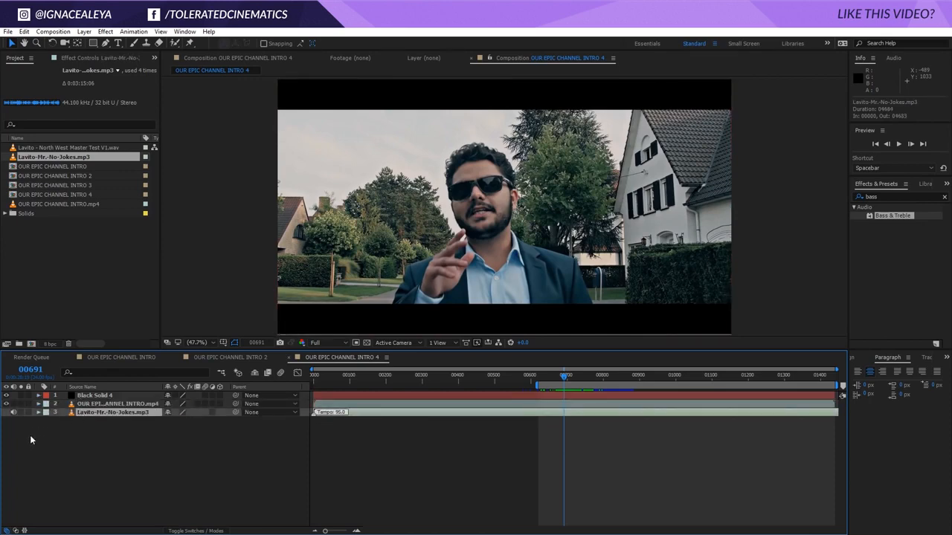
key(l)
key(l)
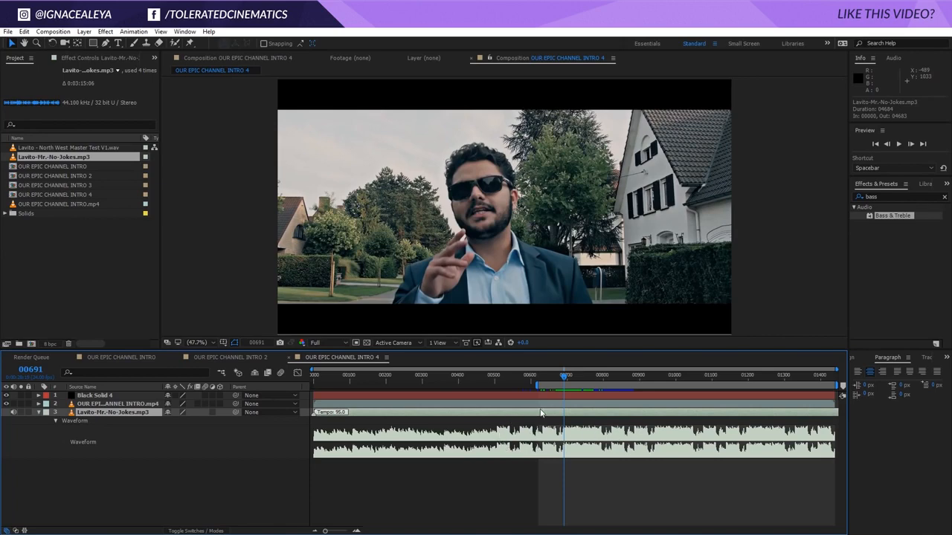
drag(503, 414, 553, 429)
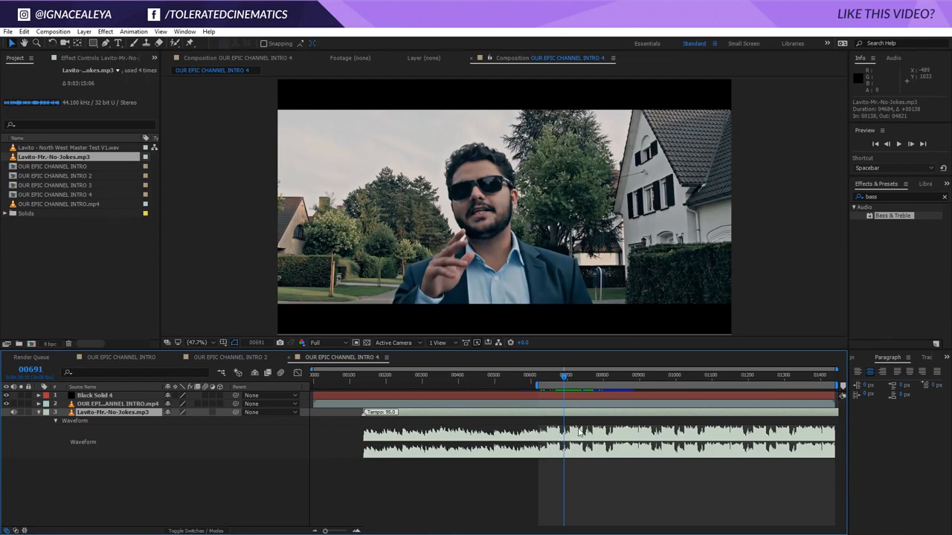
- Apply the Bass & Treble effect to the music layer with Bass at 75 and Treble at -100
click(357, 531)
click(357, 531)
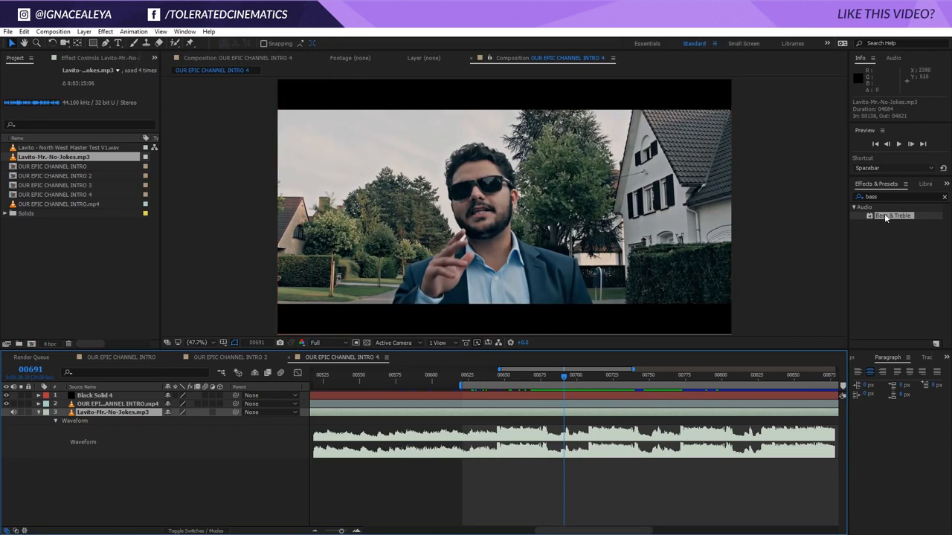
drag(884, 214, 533, 414)
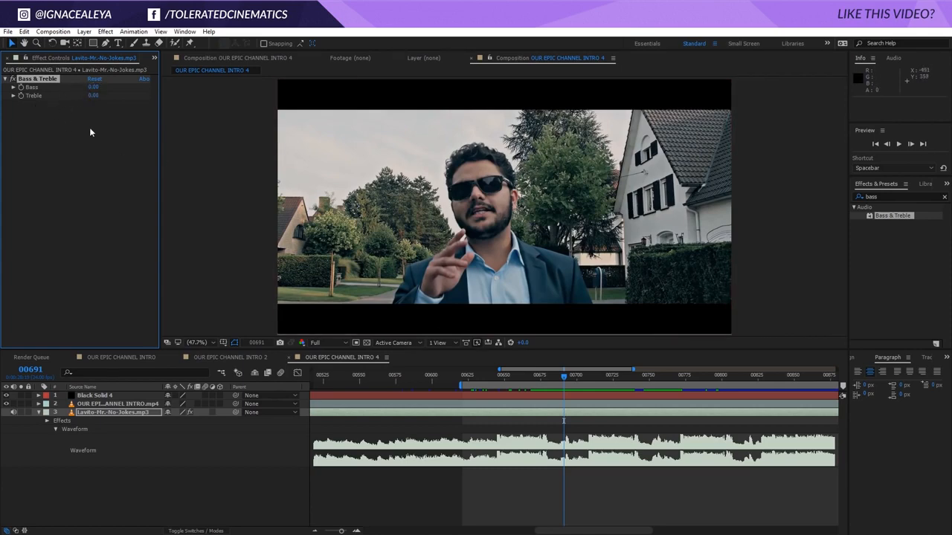
click(91, 88)
text(75)
drag(93, 96, 2, 124)
drag(94, 101, 22, 100)
- Convert the music layer's audio to keyframes with the Keyframe Assistant
click(581, 414)
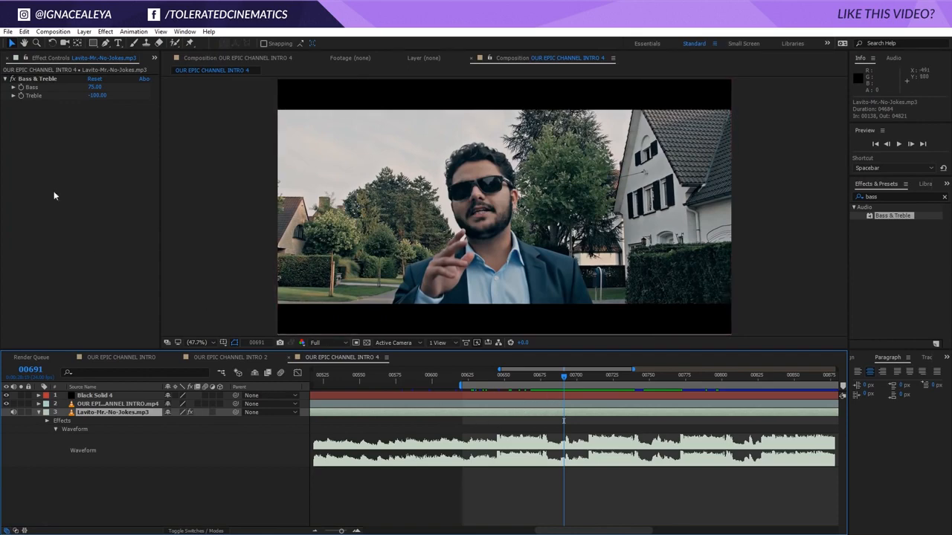
right_click(537, 410)
mouse_move(580, 290)
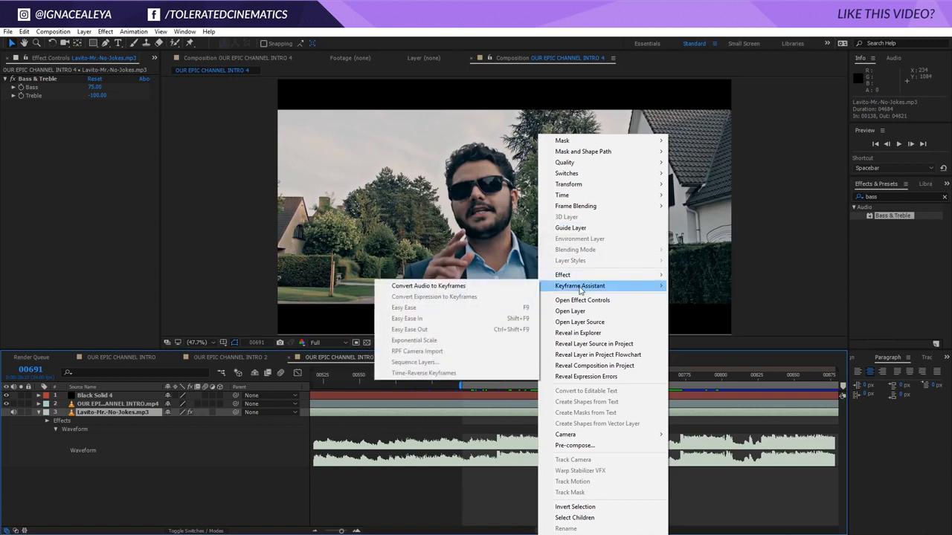
click(465, 289)
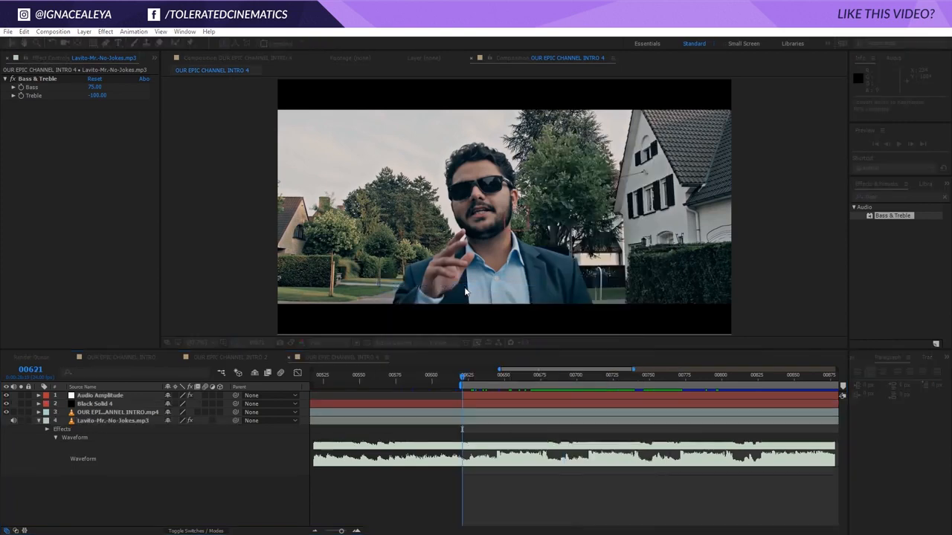
- Delete the Bass & Treble effect from the music layer
click(499, 423)
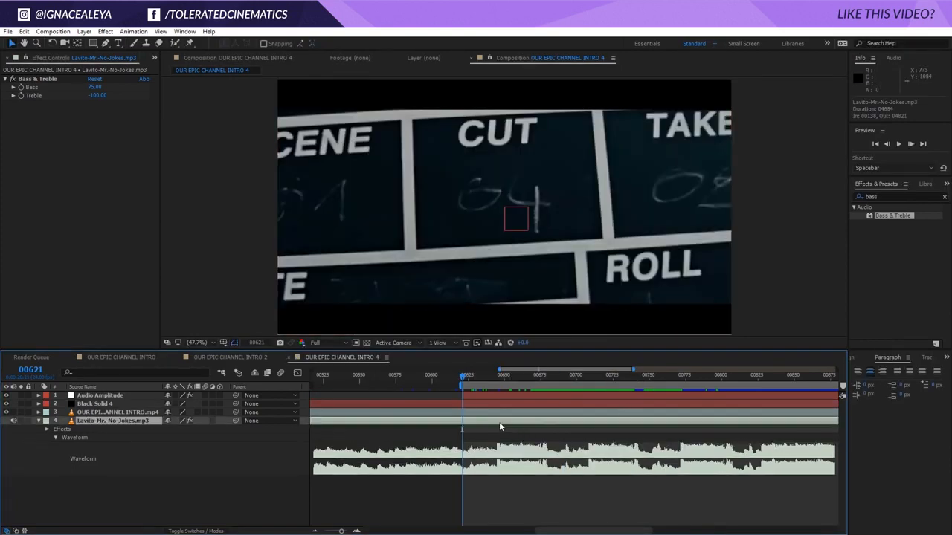
click(42, 77)
key(Delete)
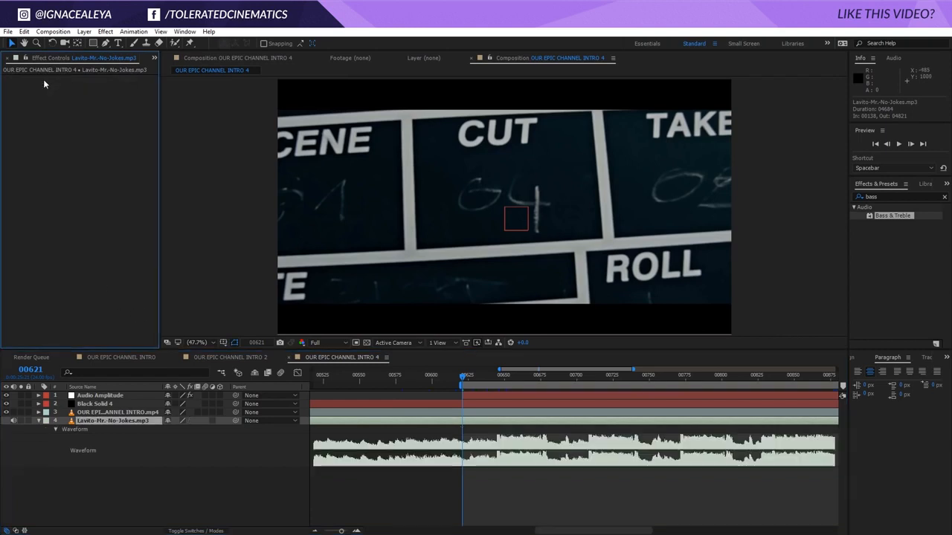
- Delete the Left Channel and Right Channel effects from the Audio Amplitude layer
click(510, 396)
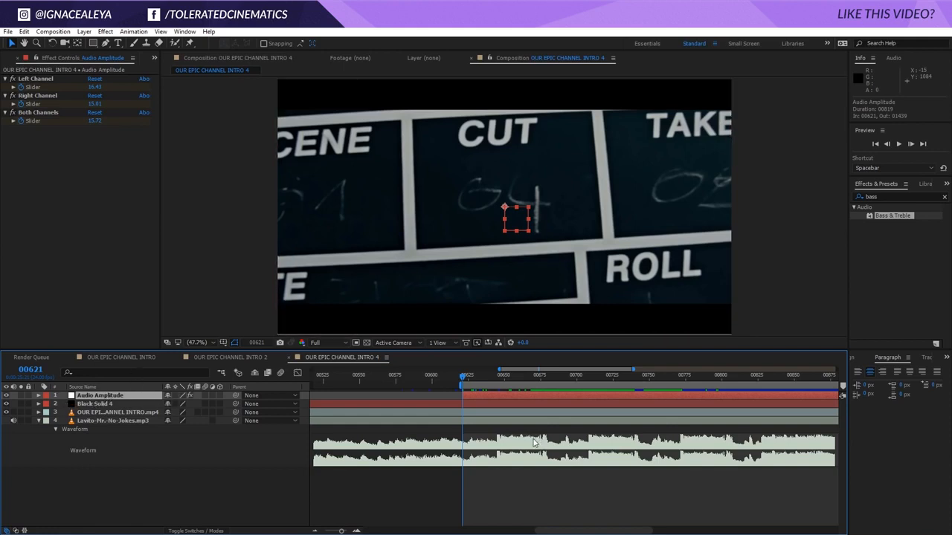
click(49, 94)
shift+click(46, 79)
key(Delete)
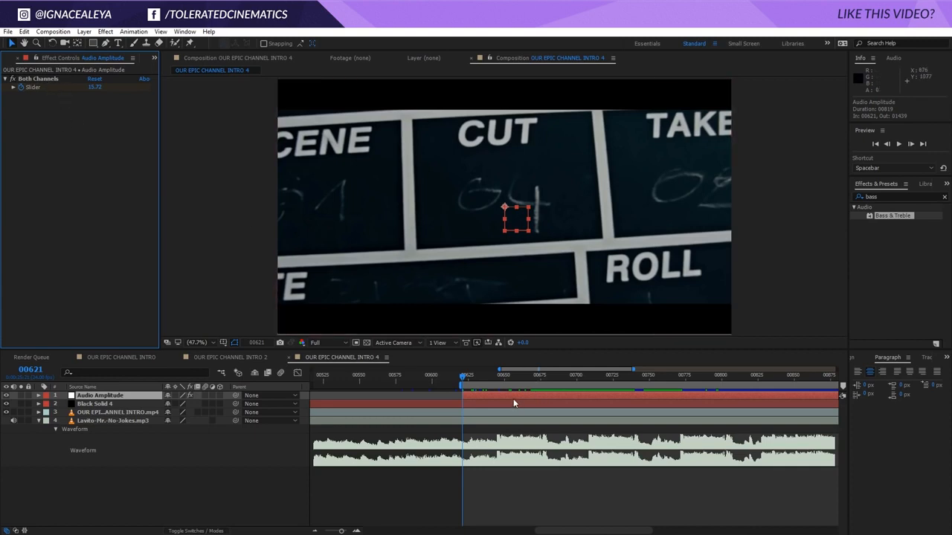
- Show the Both Channels Slider keyframes in the Graph Editor and examine its values at frames 639 and 709
key(u)
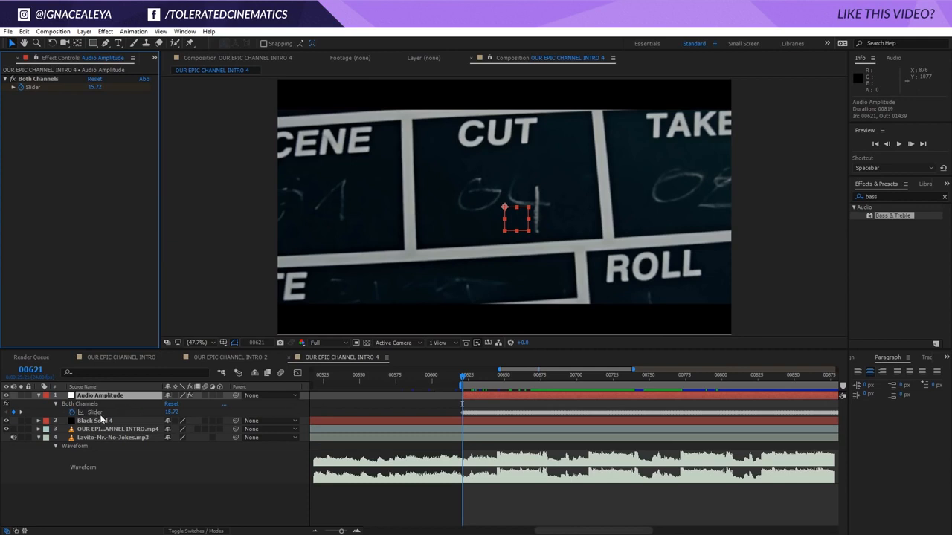
click(95, 412)
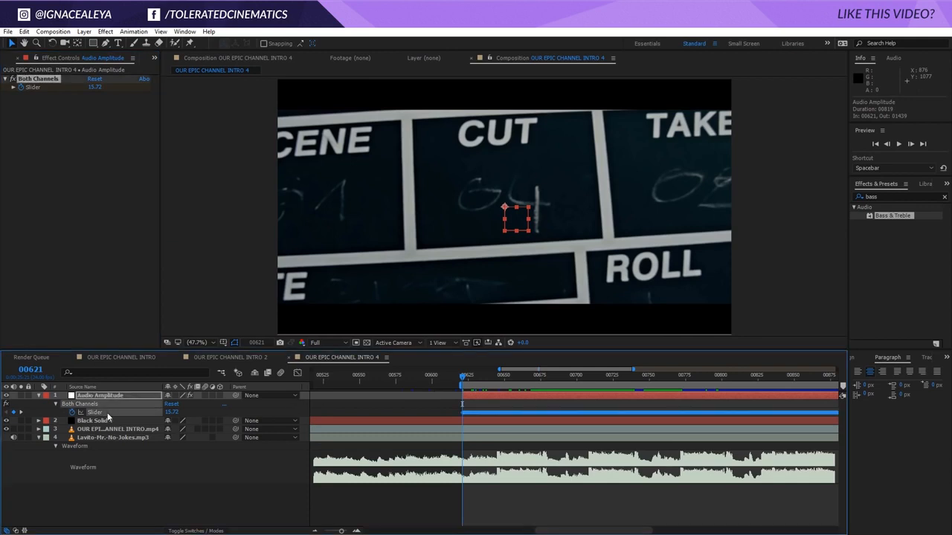
click(297, 373)
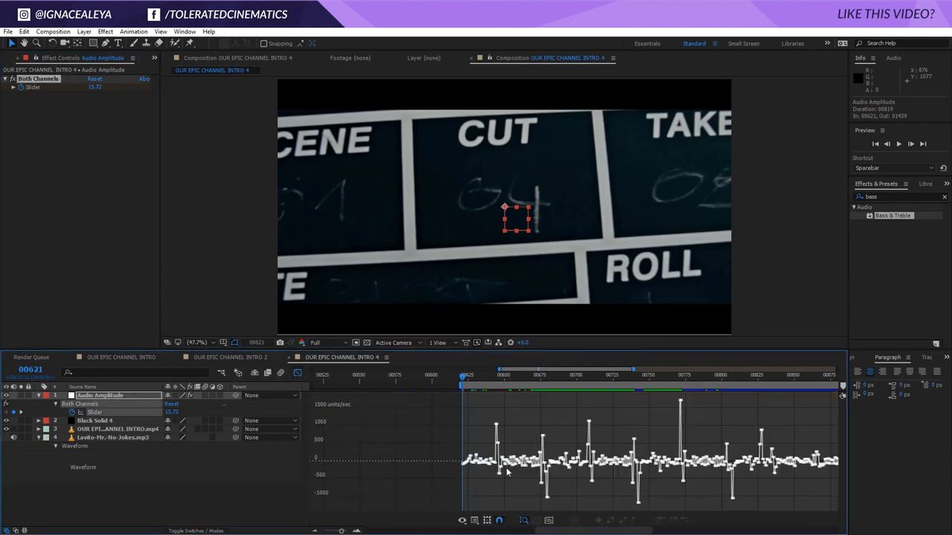
drag(464, 373, 489, 392)
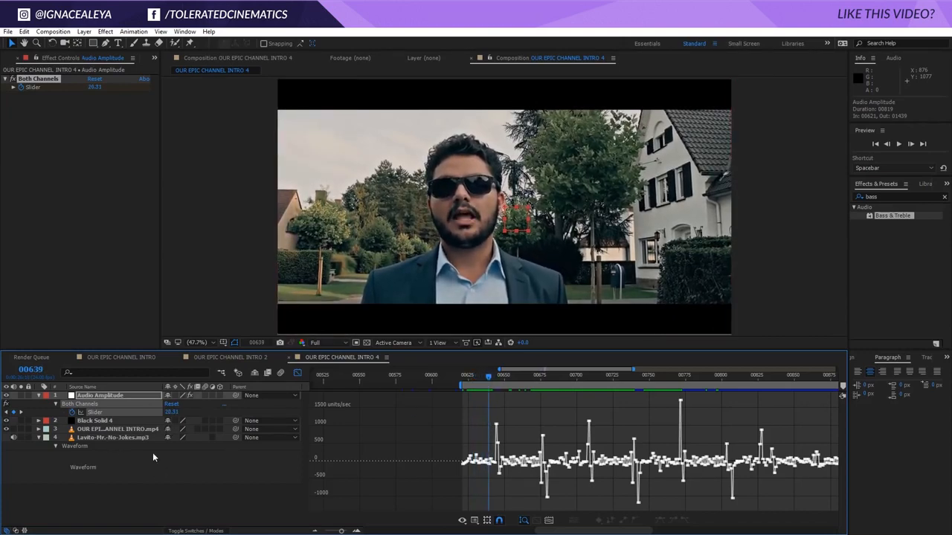
drag(493, 378, 589, 410)
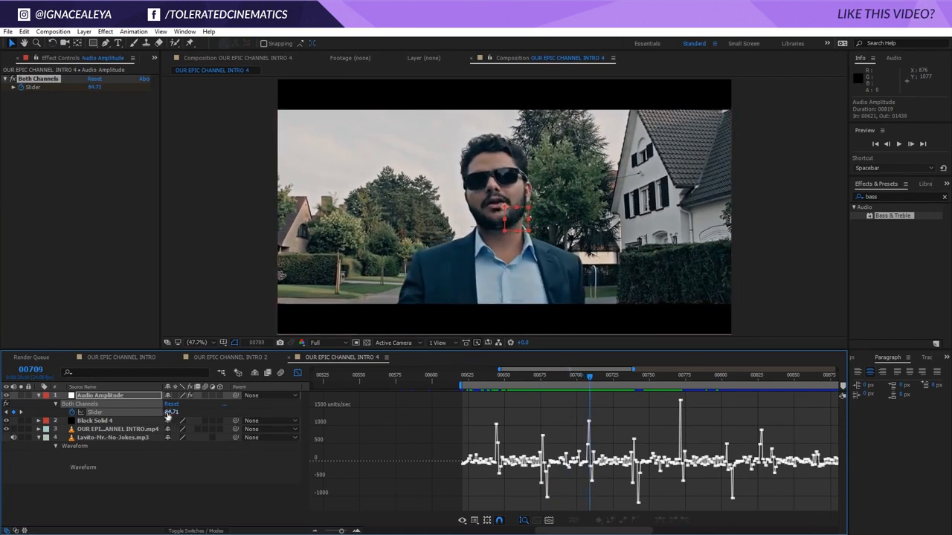
- Examine the Both Channels Slider values at frames 769 and 625 and play the composition from there
drag(646, 379, 677, 379)
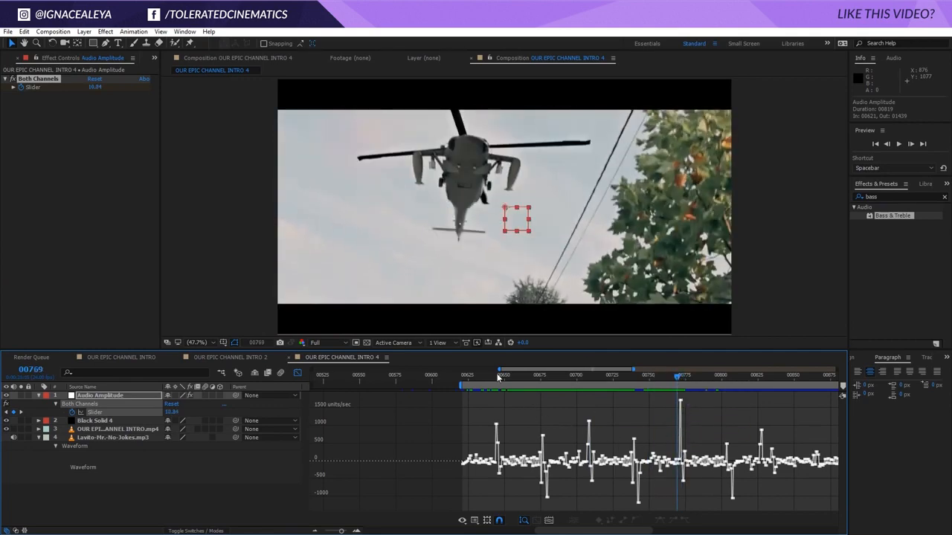
drag(497, 378, 469, 381)
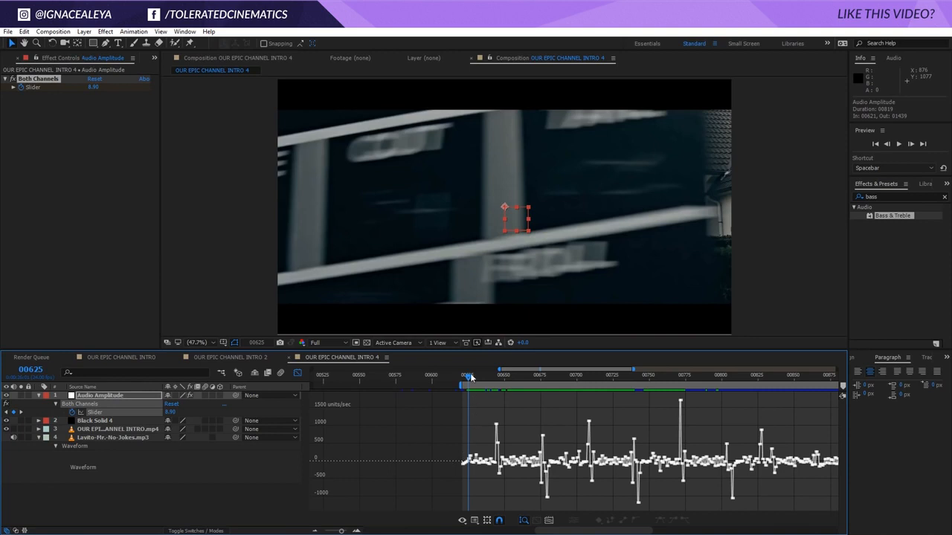
key(space)
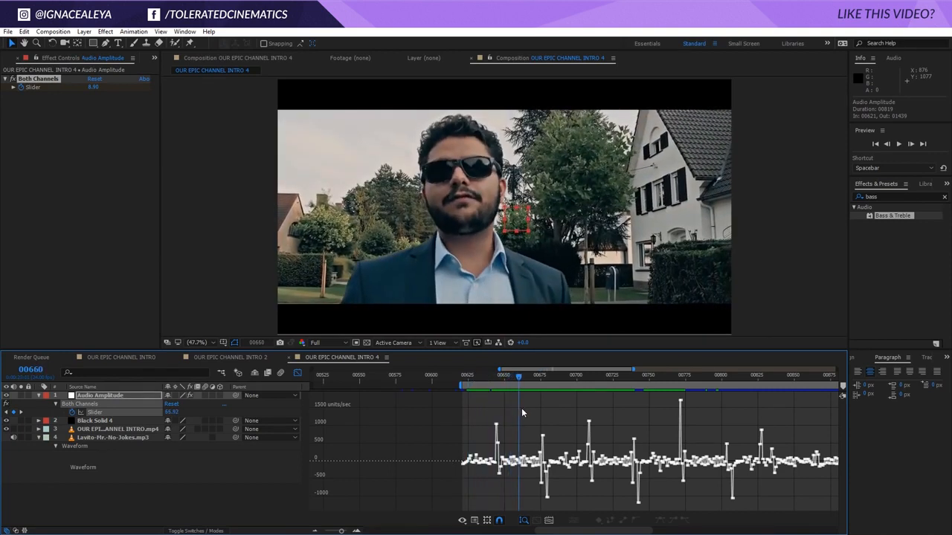
- Add a Scale expression to the intro footage layer that links it to the Audio Amplitude layer's Both Channels Slider
click(104, 437)
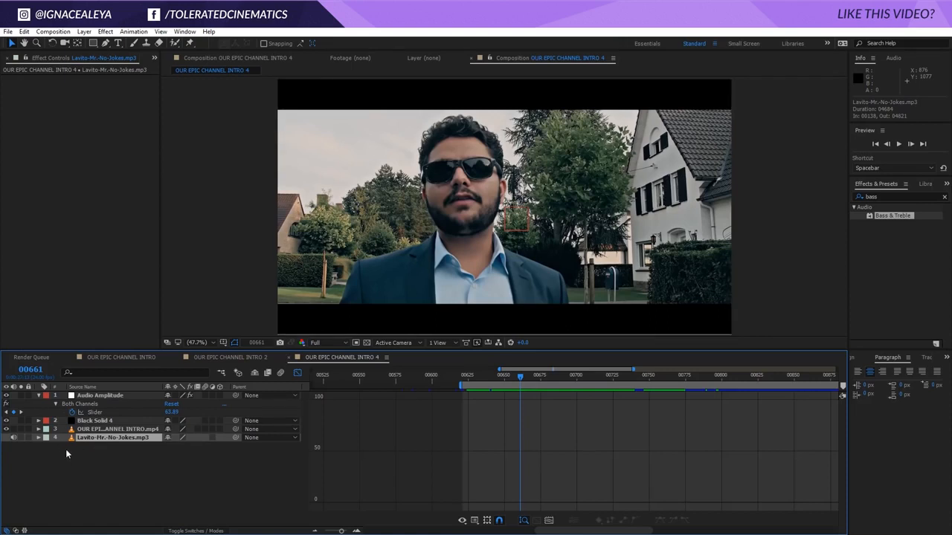
click(80, 434)
key(s)
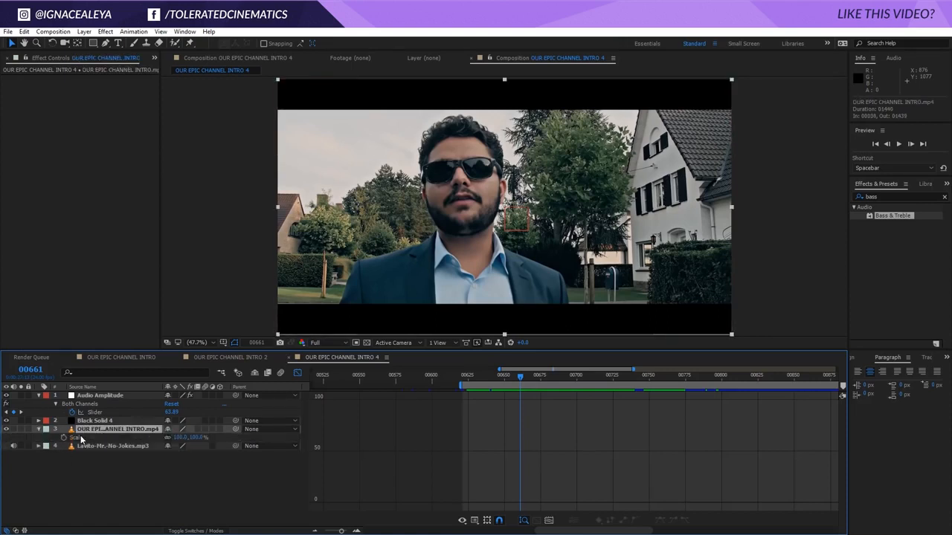
alt+click(65, 440)
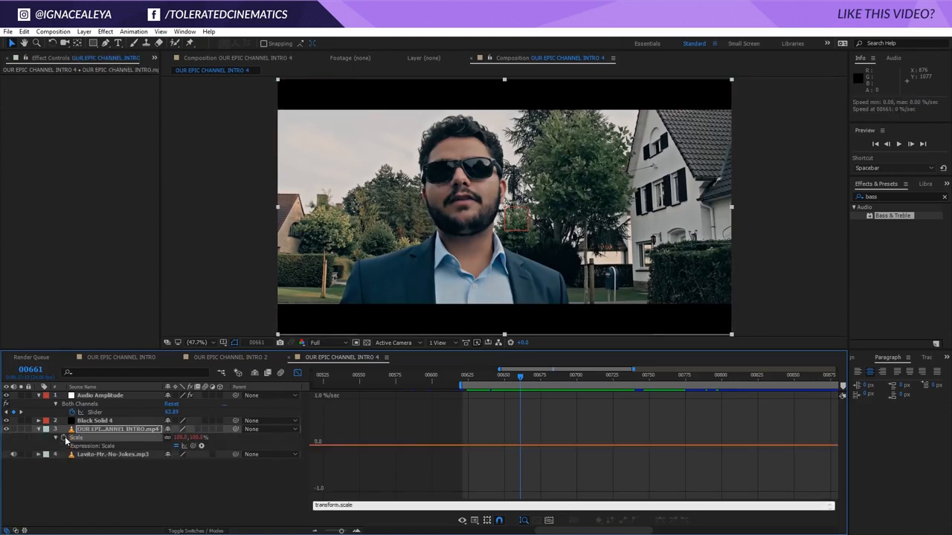
drag(193, 445, 99, 415)
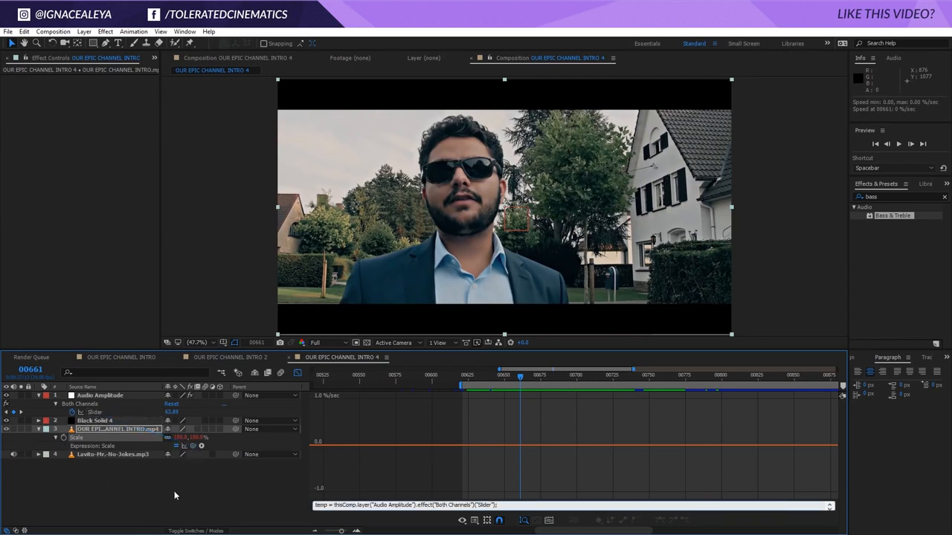
click(418, 476)
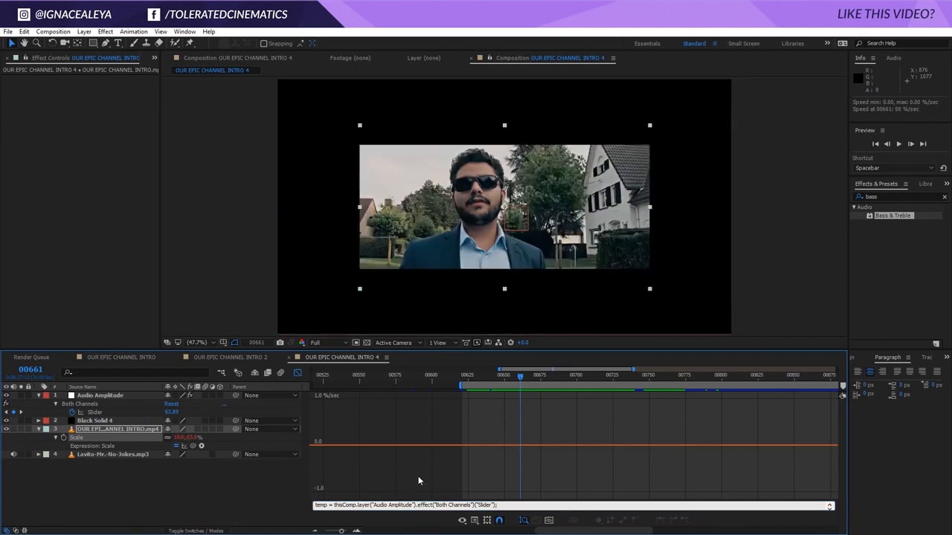
- Scrub through frames 646, 635 and 709 to check how the footage scales with the audio
drag(519, 378, 498, 384)
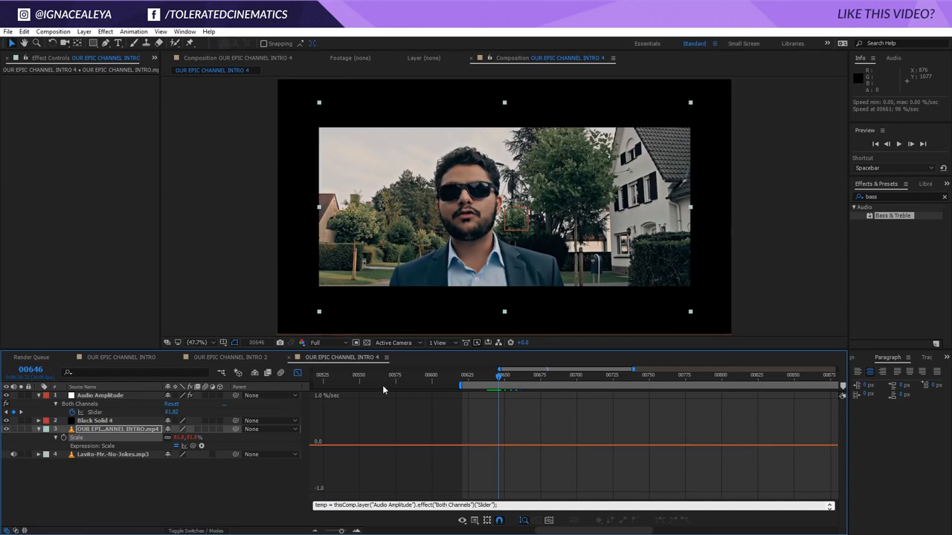
drag(499, 377, 483, 377)
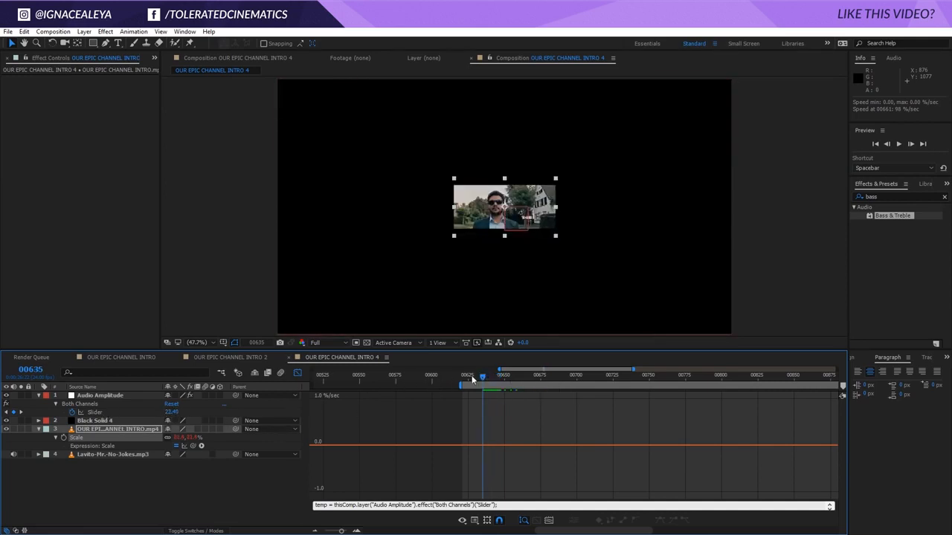
drag(482, 377, 589, 376)
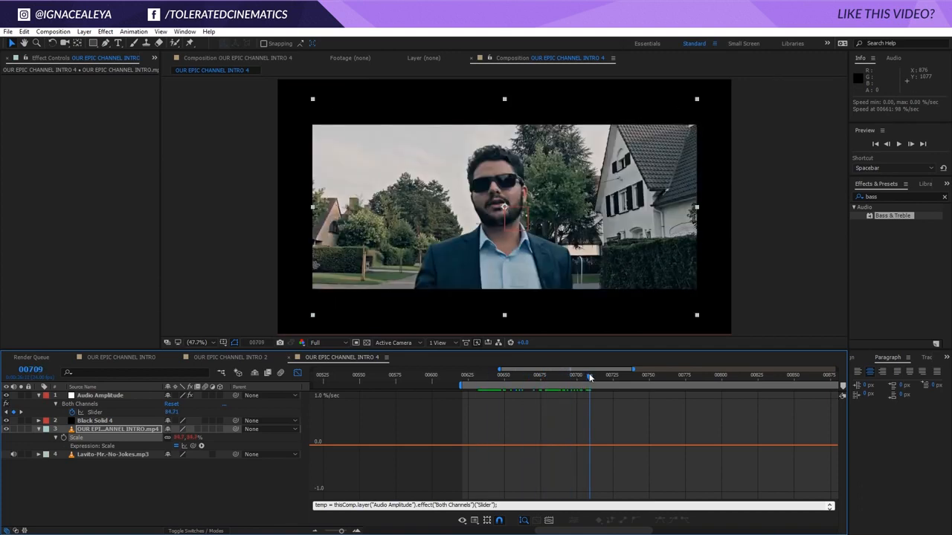
- Edit the Scale expression to separate its two lines with a blank line and make the last line value+[temp, temp]
click(330, 501)
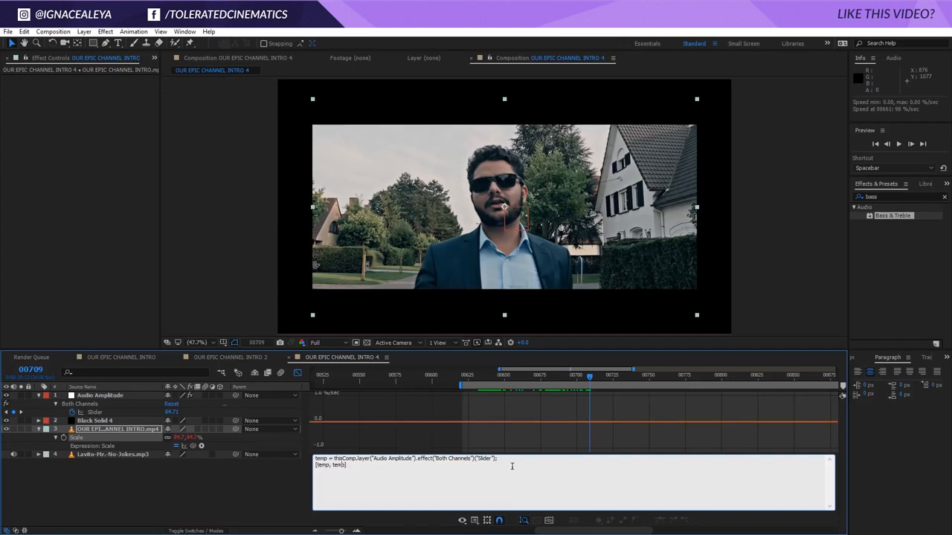
drag(503, 459, 295, 452)
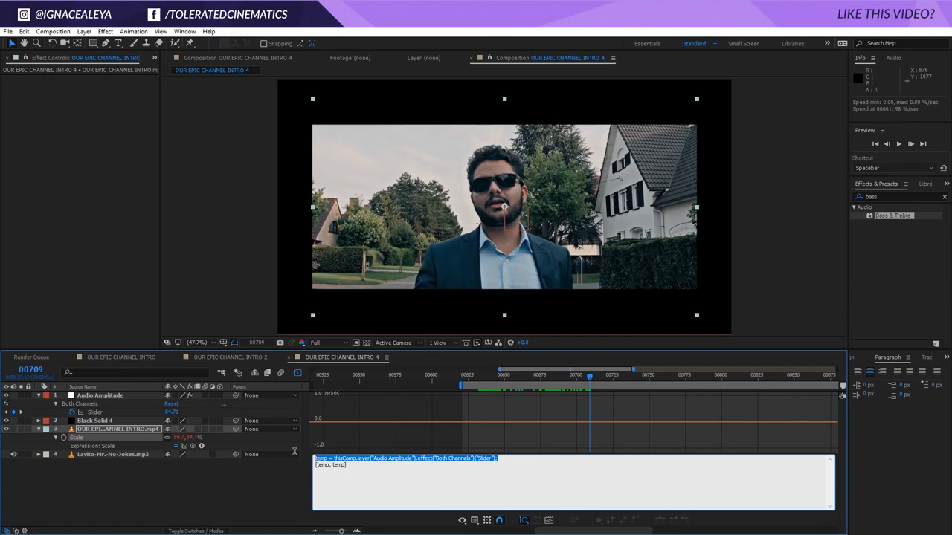
click(520, 459)
key(Return)
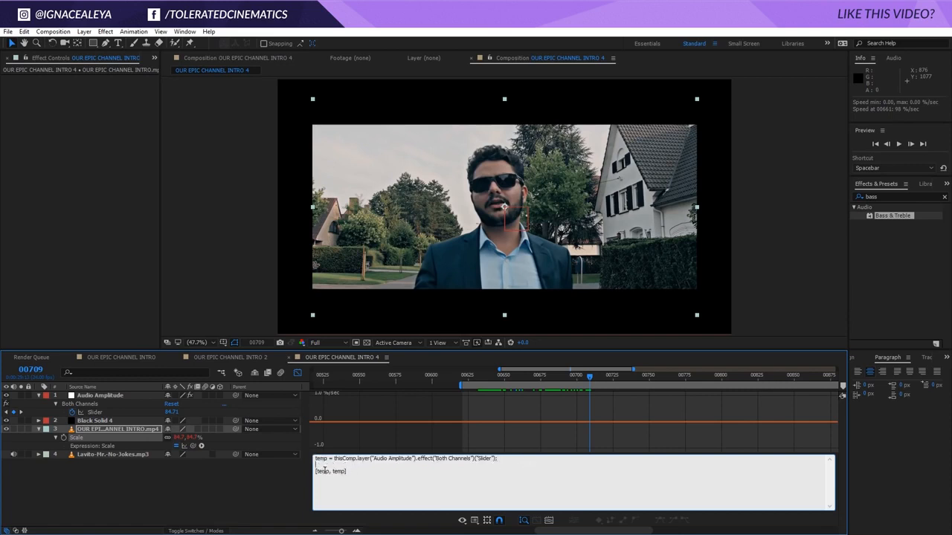
drag(362, 471, 304, 475)
click(316, 472)
text(value+)
double_click(338, 471)
key(ctrl+a)
click(356, 474)
click(499, 437)
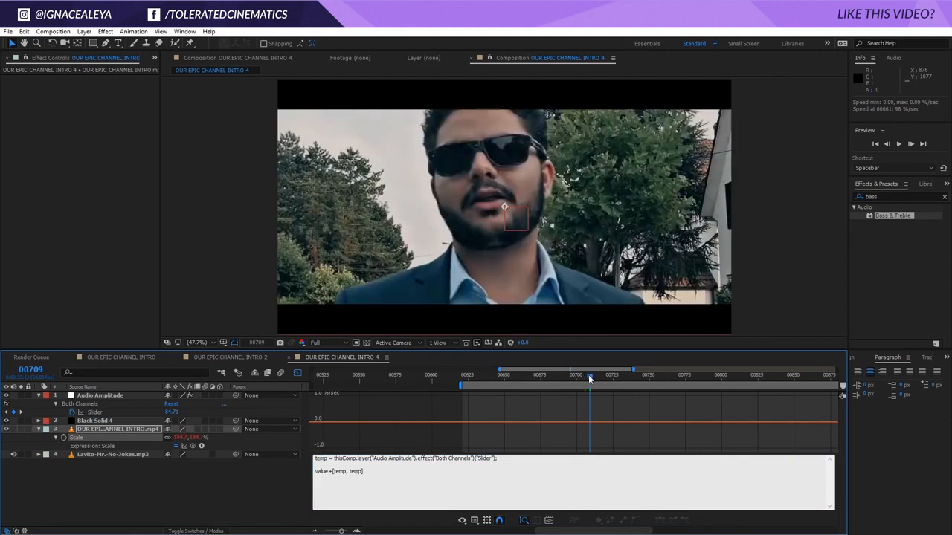
- Preview the footage's beat-driven scaling from the start of the work area and inspect the result at frame 645
drag(588, 375, 569, 380)
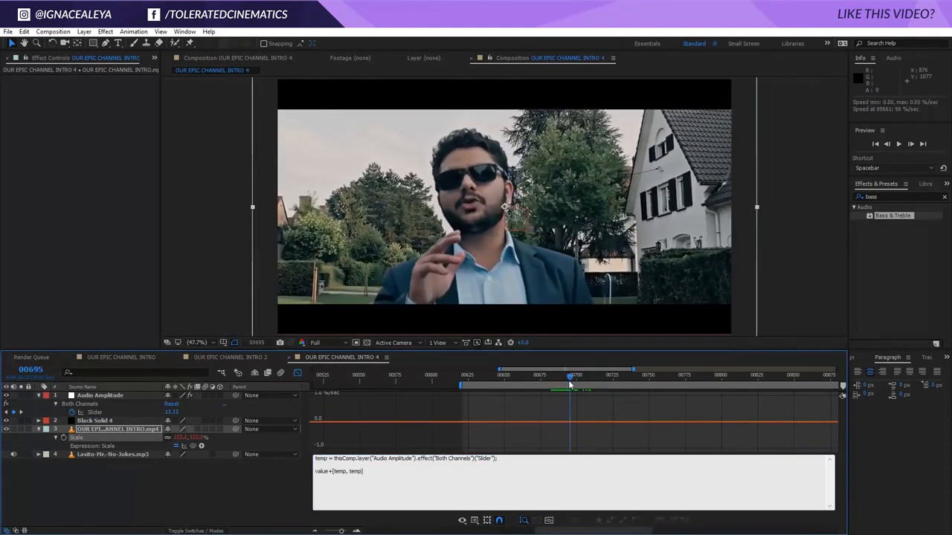
key(space)
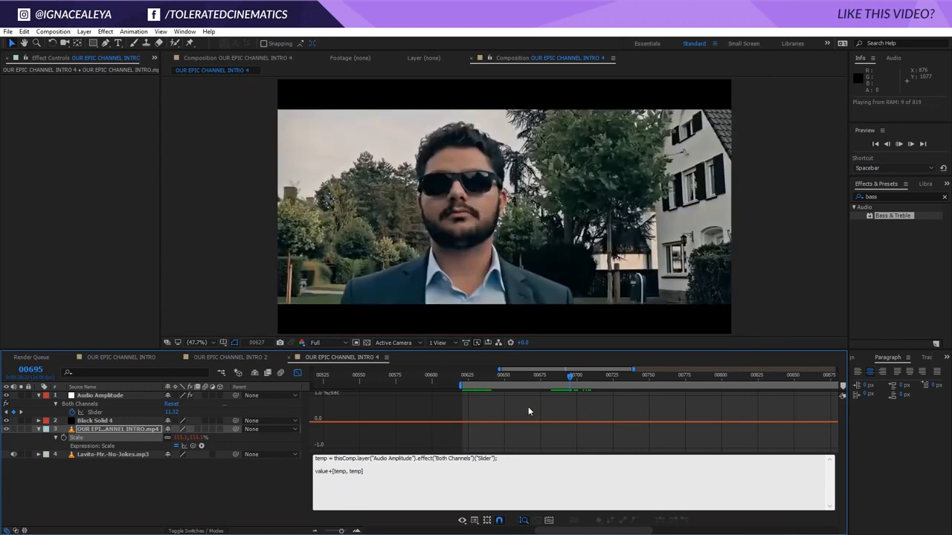
key(space)
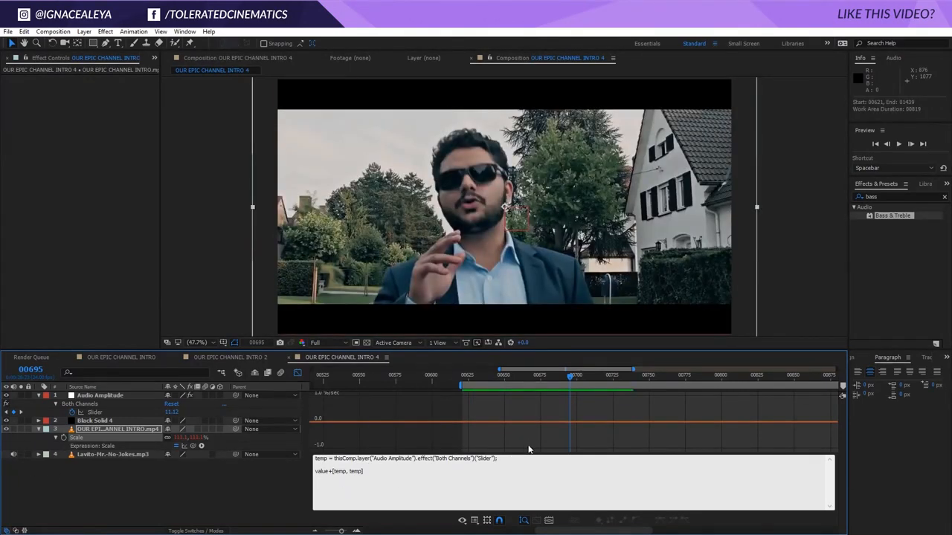
key(space)
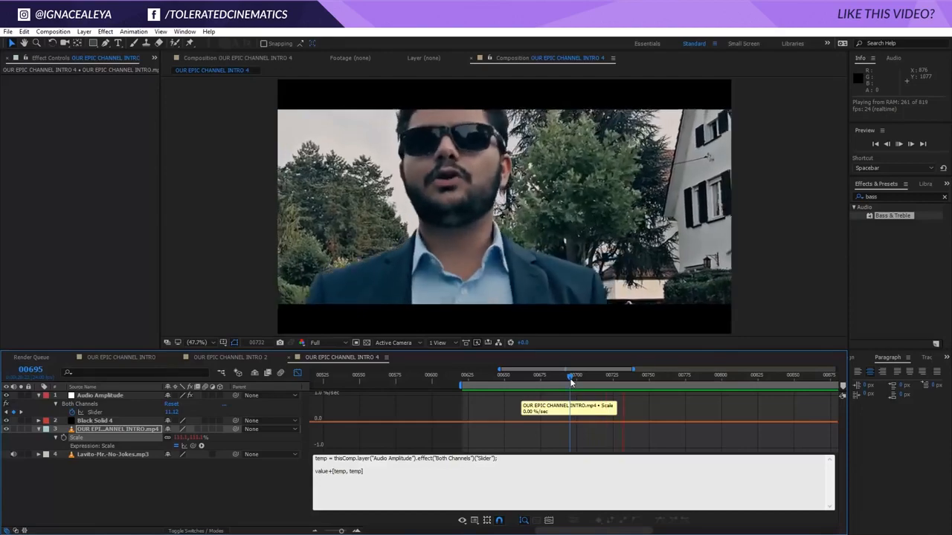
drag(613, 391, 496, 388)
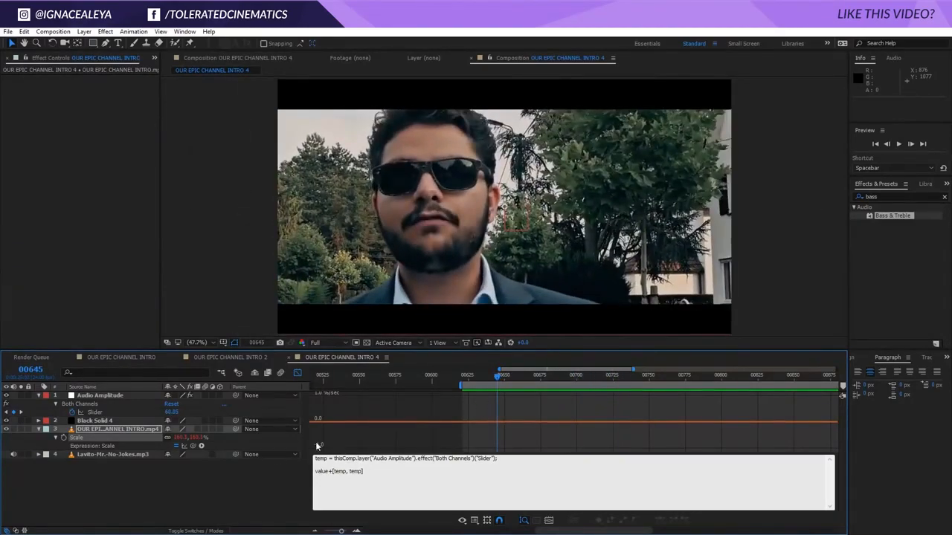
- Inspect the Both Channels Slider's graph peaks, then return the timeline to layer bars at frame 630
click(94, 413)
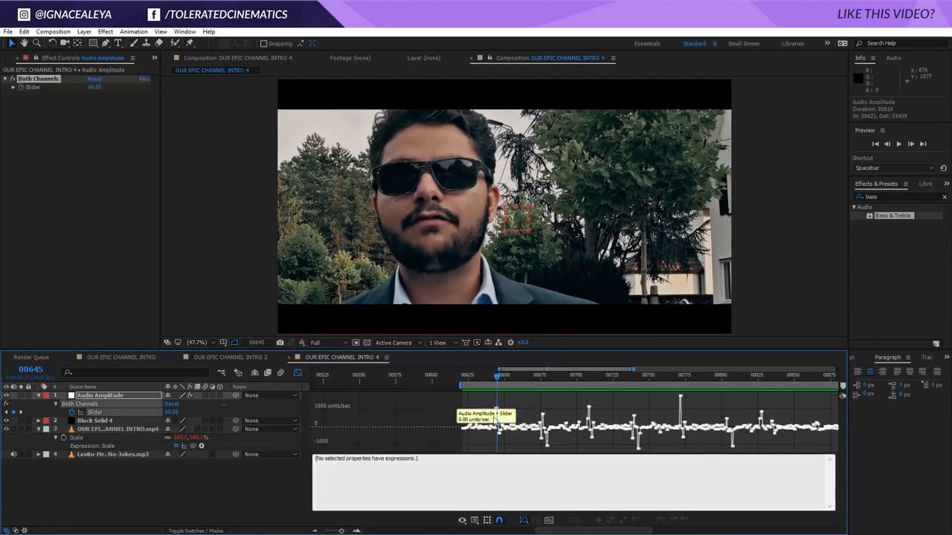
click(588, 376)
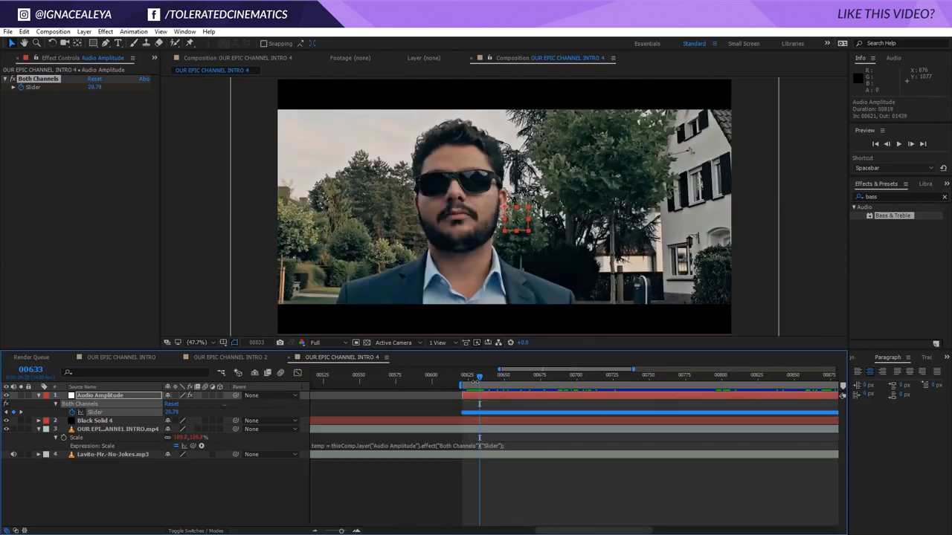
click(474, 377)
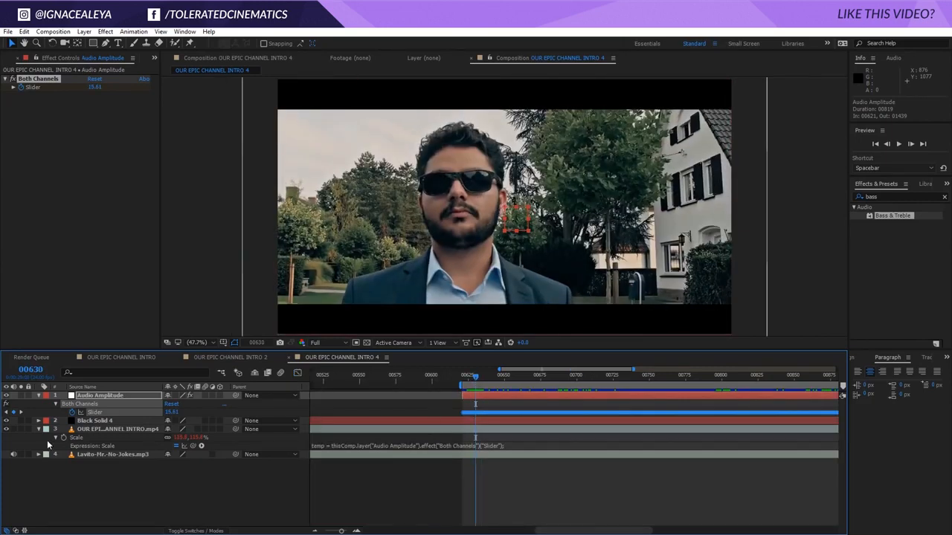
- Add the expression linear(value,40,80,0,20) to the Audio Amplitude layer's Both Channels Slider
alt+click(72, 412)
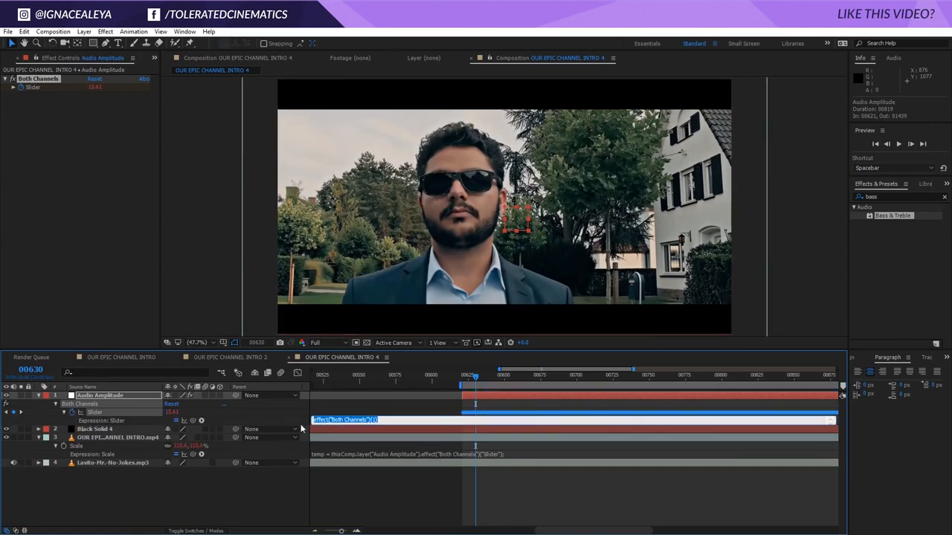
key(BackSpace)
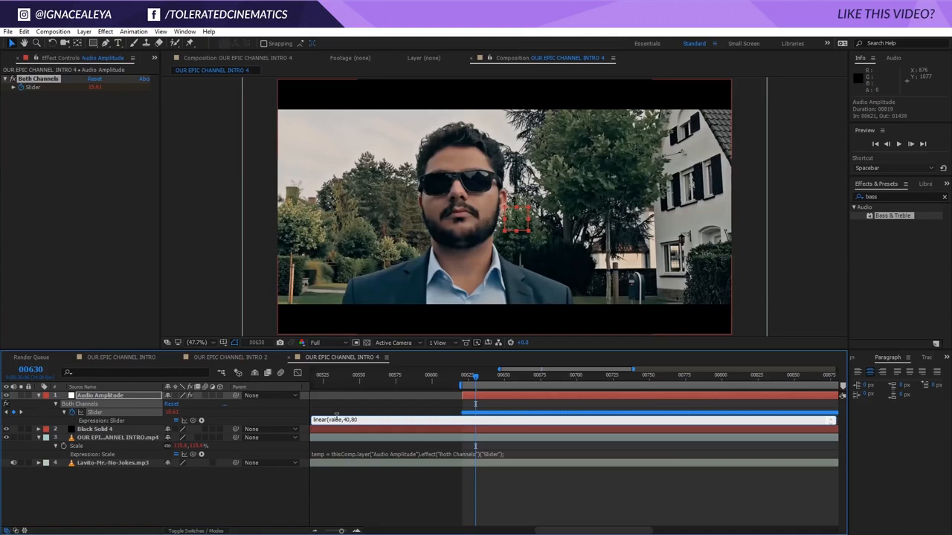
text(0,20)
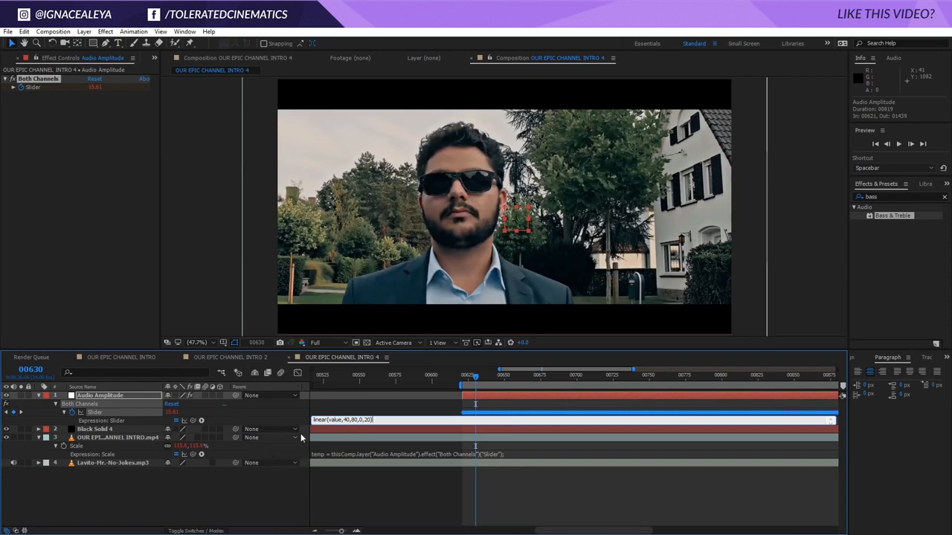
click(373, 408)
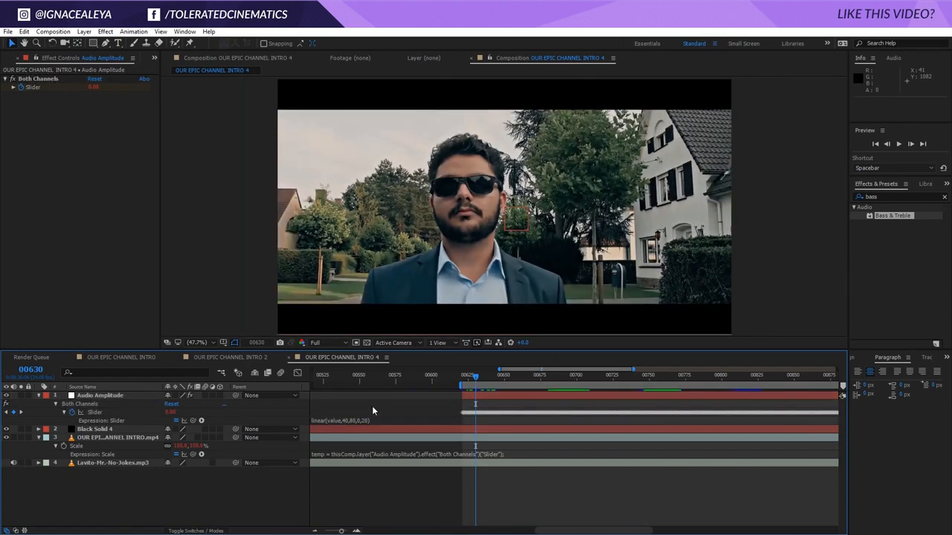
- Reveal the audio waveform of the music layer in the timeline
mouse_move(474, 380)
mouse_down()
mouse_move(467, 379)
mouse_move(475, 385)
mouse_up()
click(119, 464)
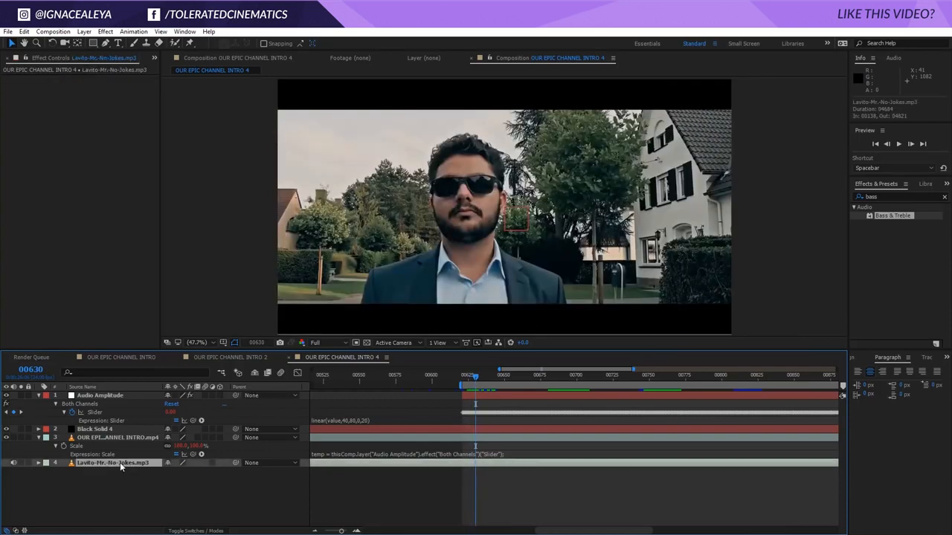
key(l)
key(l)
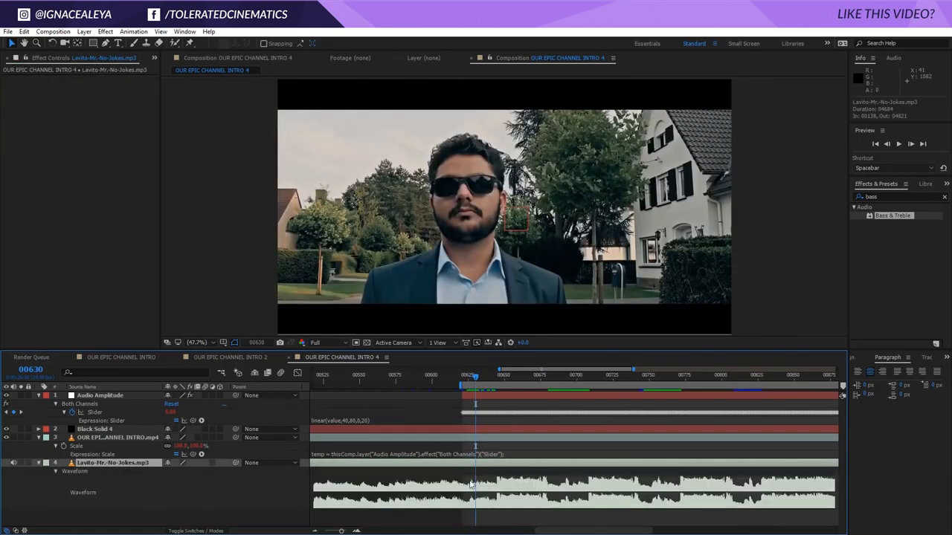
- Preview the limited beat scaling against the music waveform and check the footage at frames 648 and 666
drag(476, 373, 498, 391)
click(506, 420)
text(0)
key(Escape)
click(502, 378)
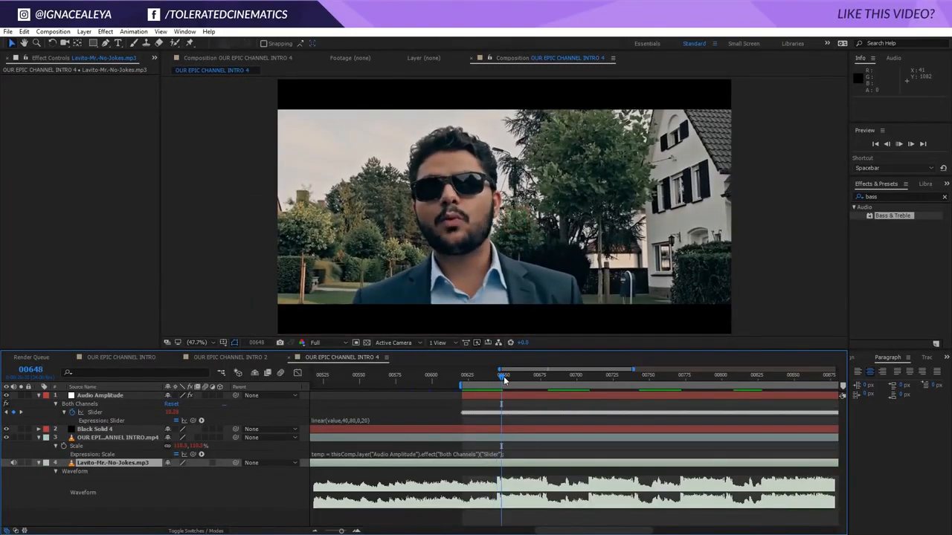
key(KP_0)
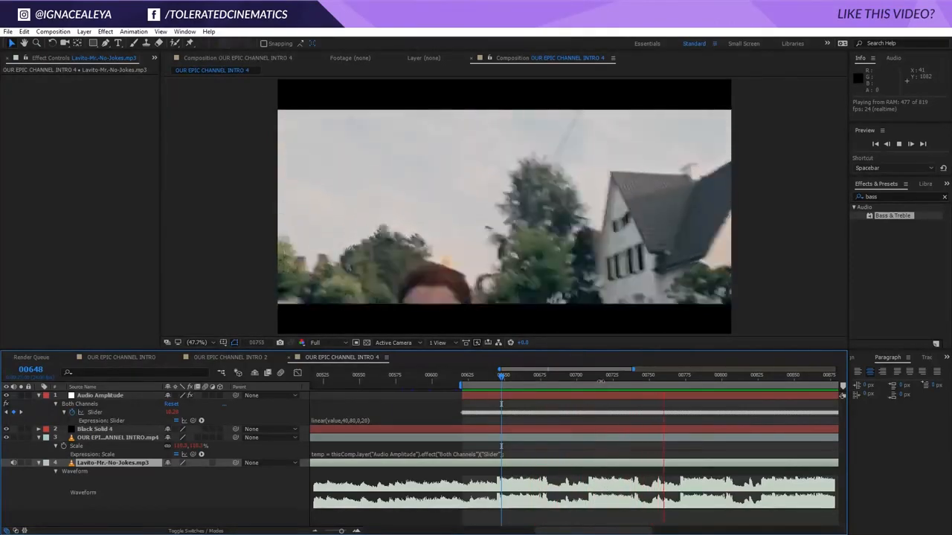
click(500, 377)
drag(499, 378, 527, 394)
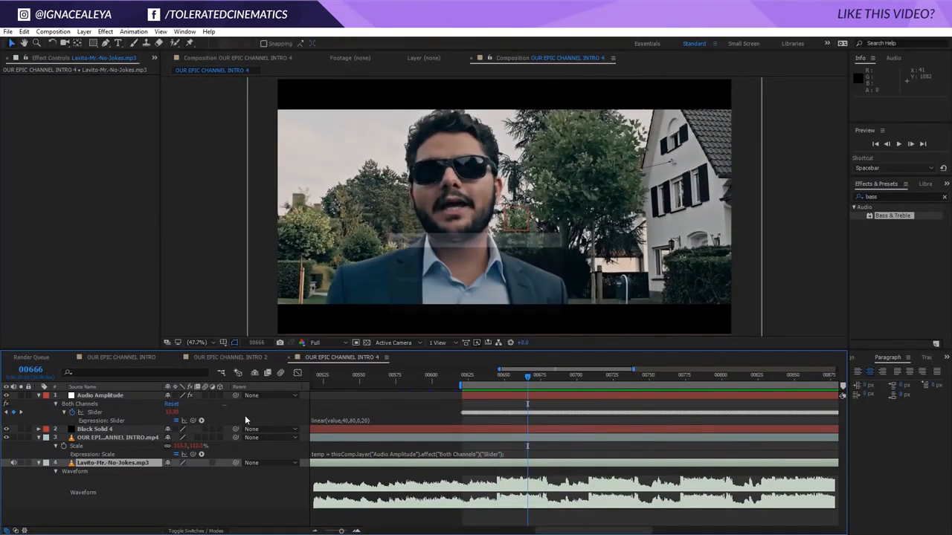
- Set the upper input limit in the Slider's linear expression to 85 and preview the composition
click(342, 420)
click(350, 420)
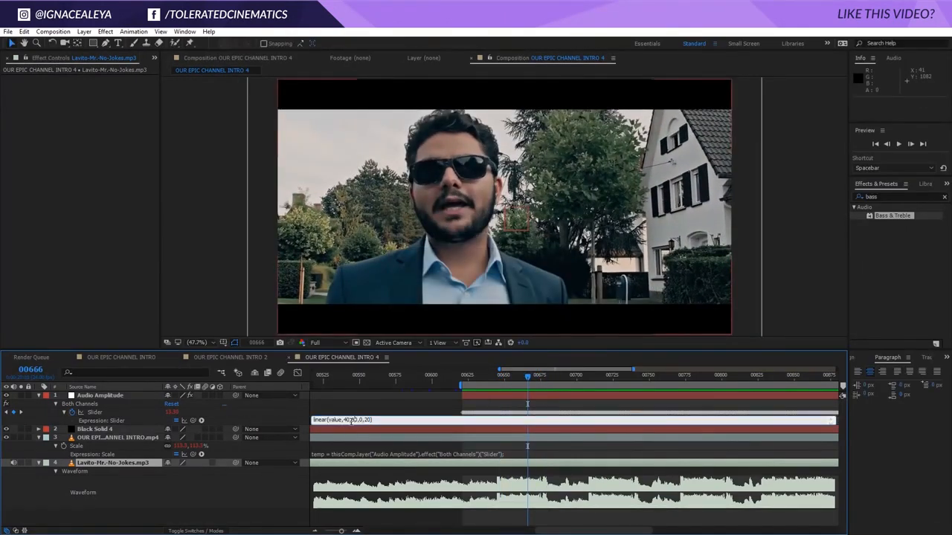
key(Delete)
key(Delete)
text(85)
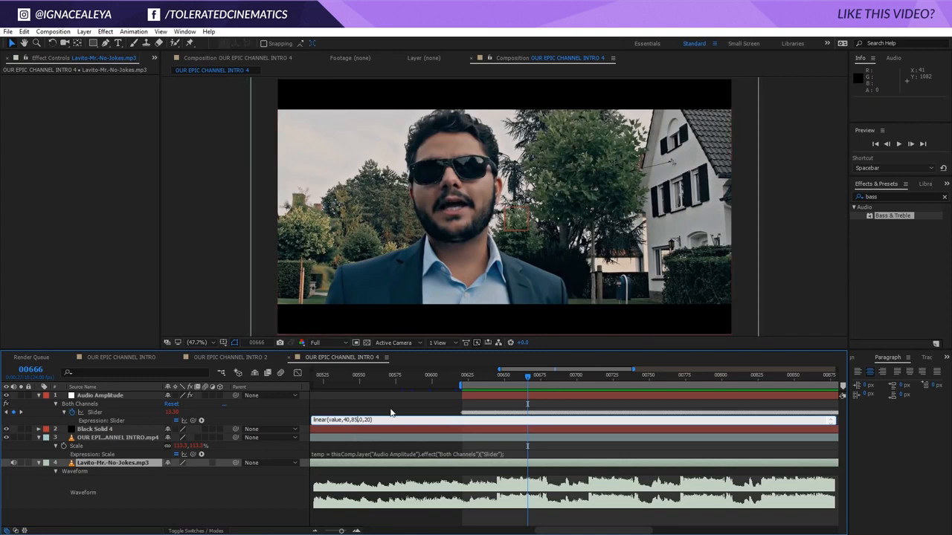
click(390, 410)
key(space)
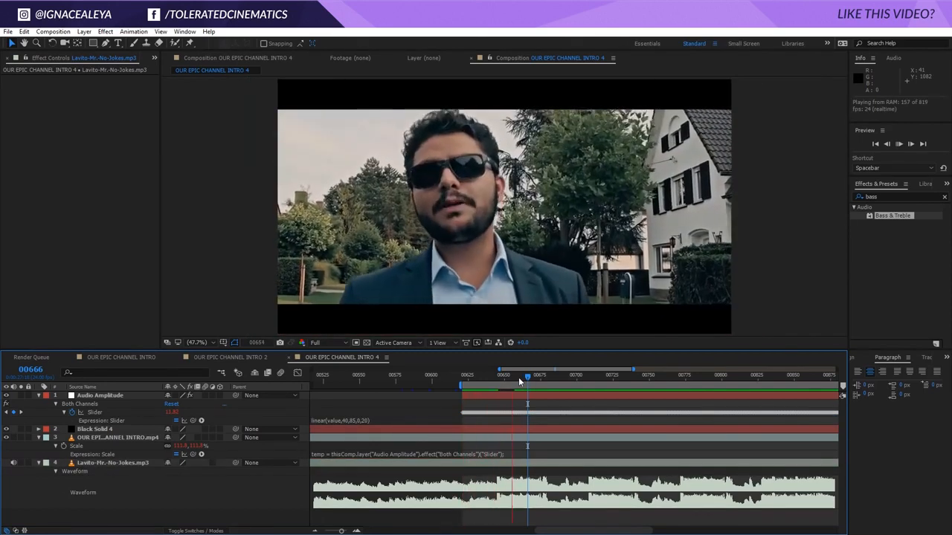
- Set the upper input limit in the Slider's linear expression to 90 and preview the composition
key(space)
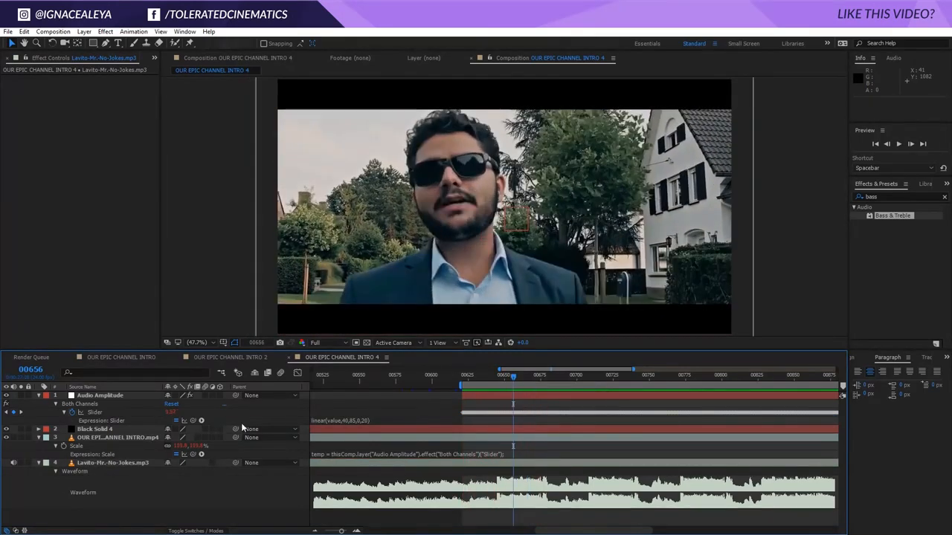
click(348, 421)
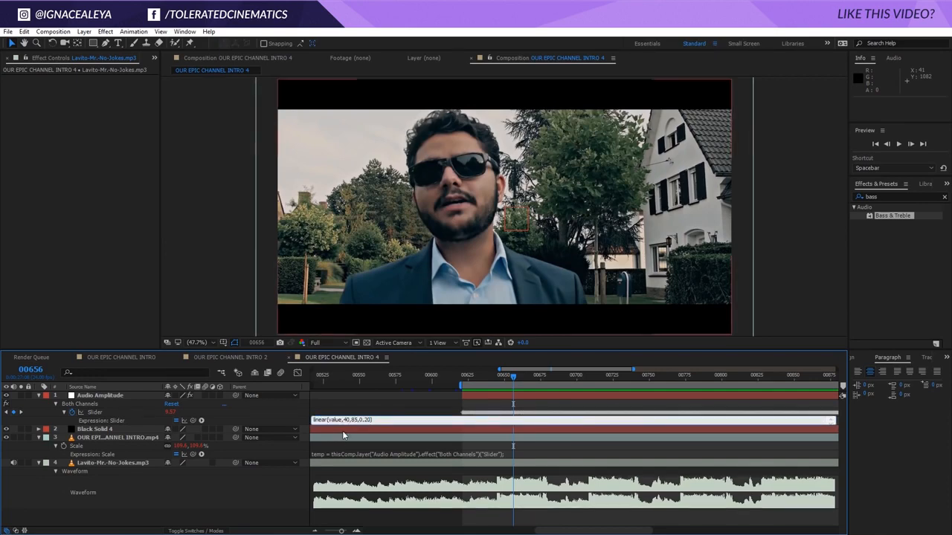
text(90,)
click(482, 406)
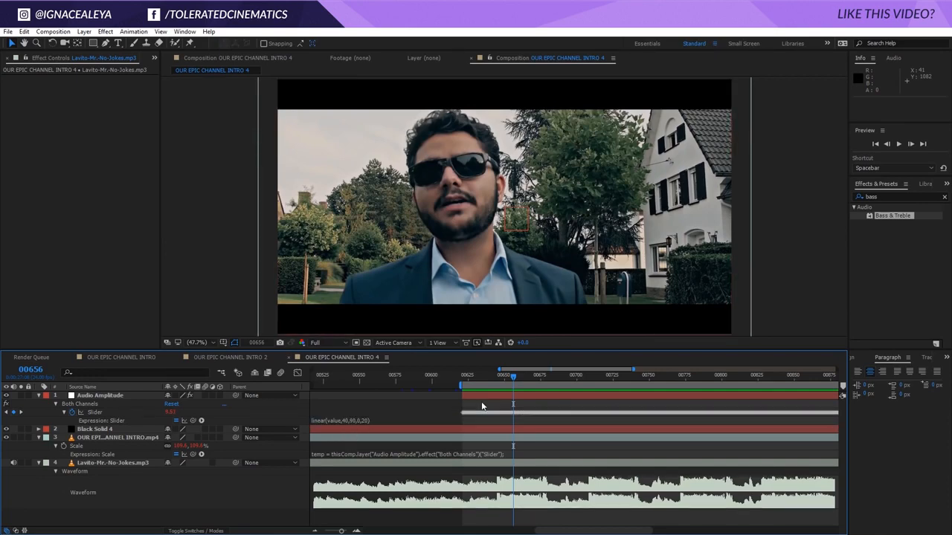
key(space)
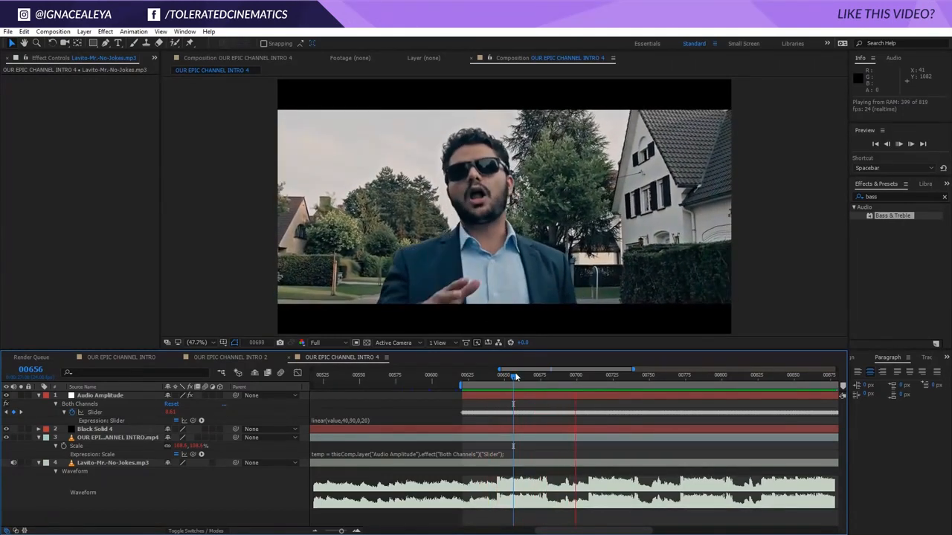
key(space)
- Try a maximum output of 10 in the Slider's linear expression and preview the weaker scaling
click(367, 421)
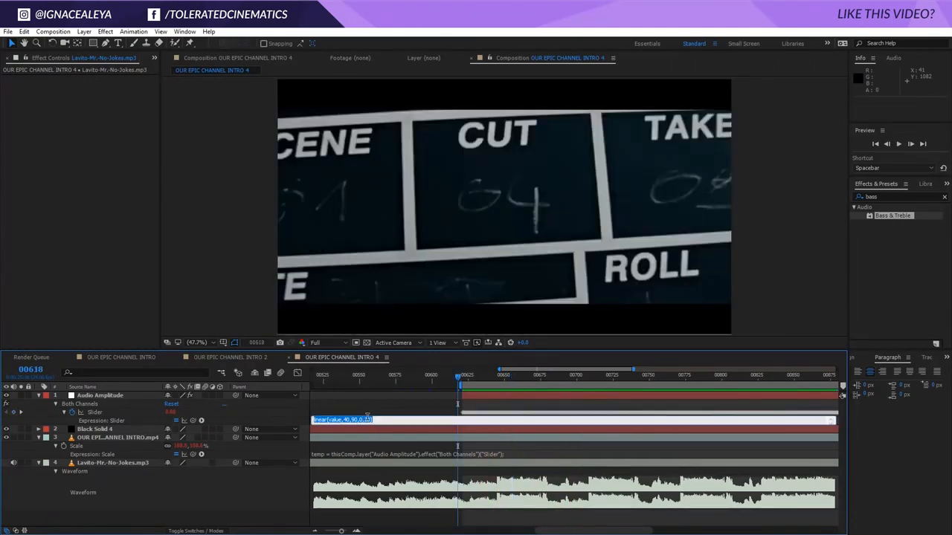
click(367, 421)
key(BackSpace)
text(1)
click(389, 405)
key(space)
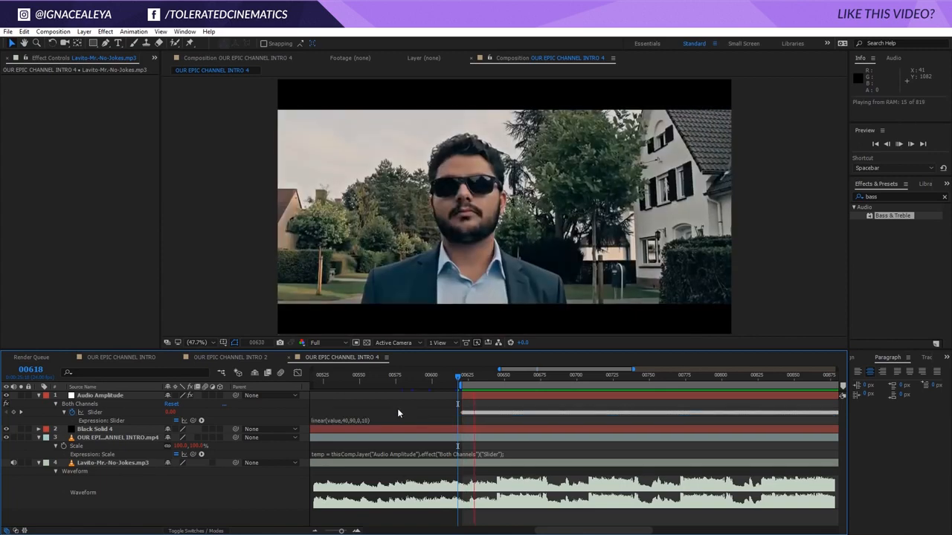
click(484, 377)
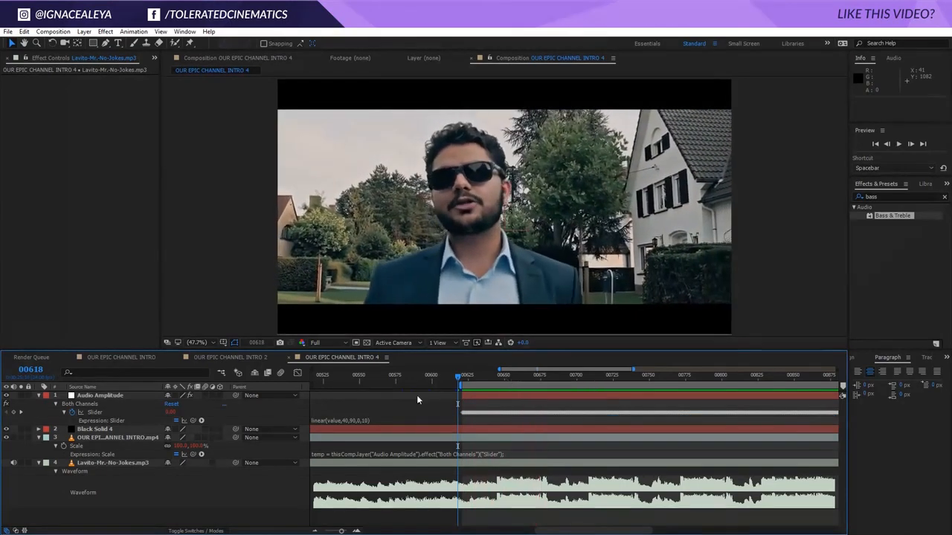
- Set the maximum output in the Slider's linear expression to 25
click(364, 420)
click(366, 420)
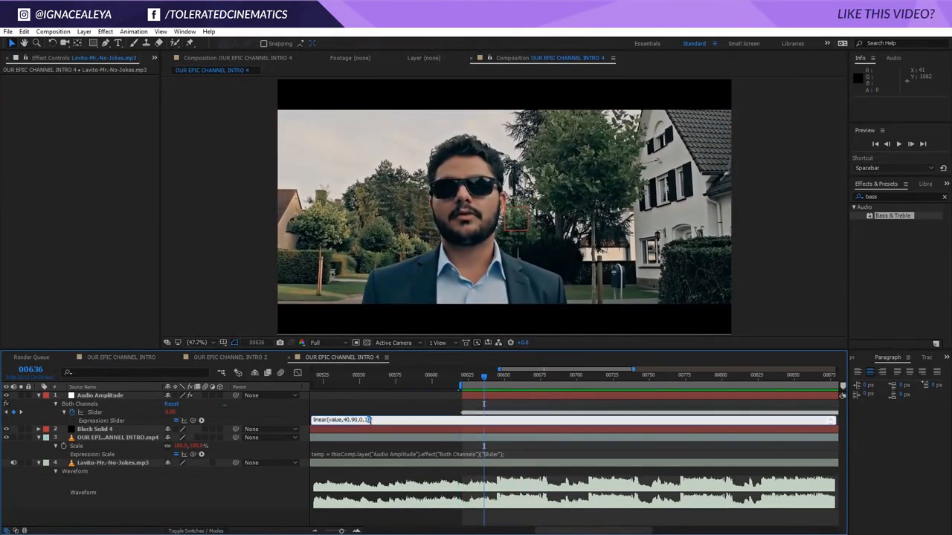
key(BackSpace)
key(BackSpace)
text(25))
click(399, 410)
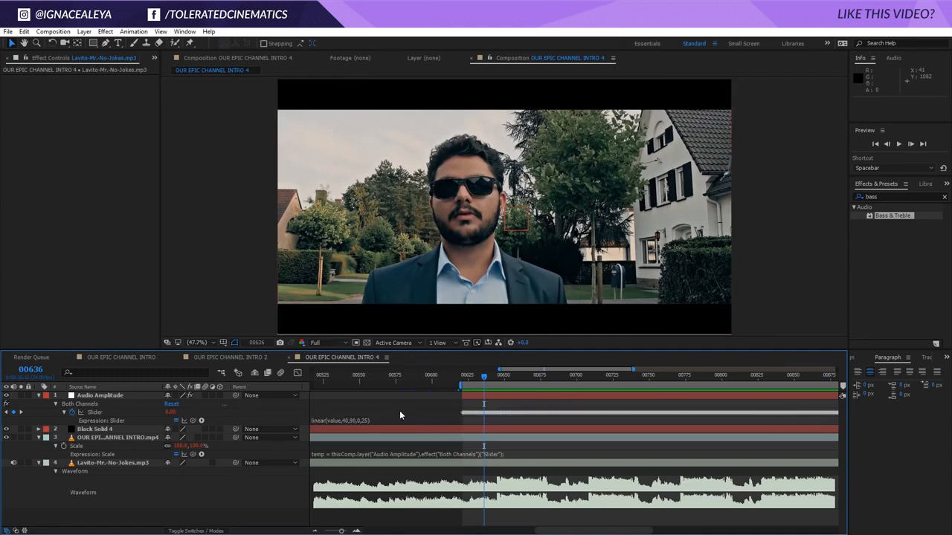
- Duplicate the intro footage layer and remove the Scale expression from the lower copy
click(92, 464)
click(113, 438)
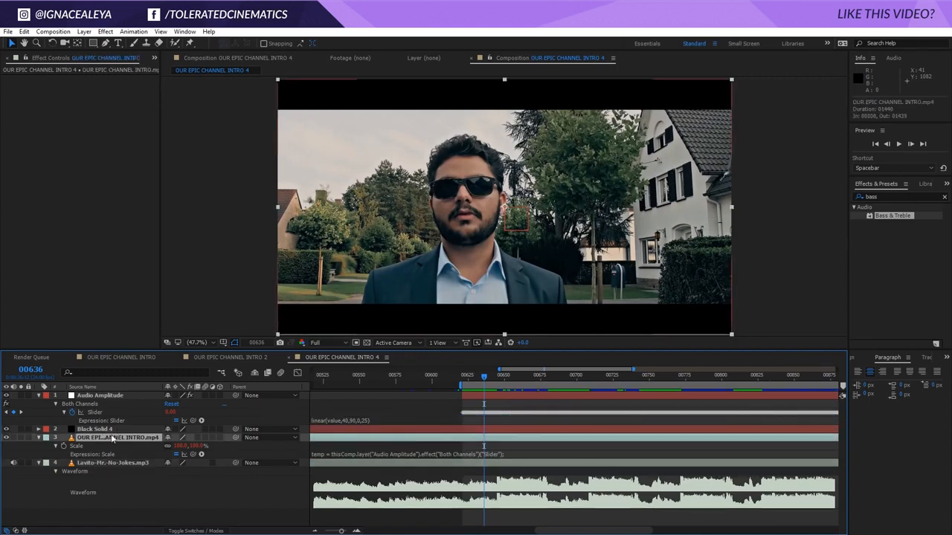
key(ctrl+d)
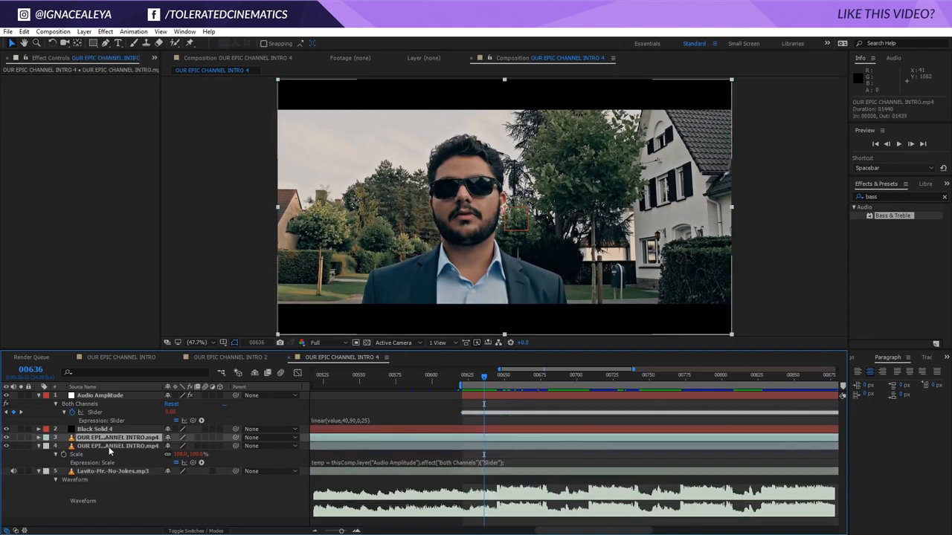
alt+click(65, 455)
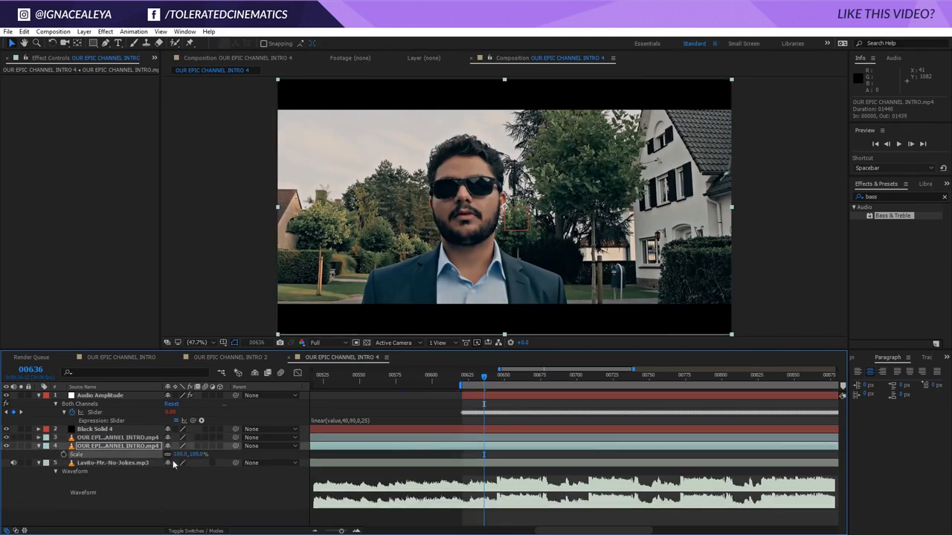
- Set the upper footage copy's Opacity to 75% and check the overlay at frame 645
click(132, 437)
key(s)
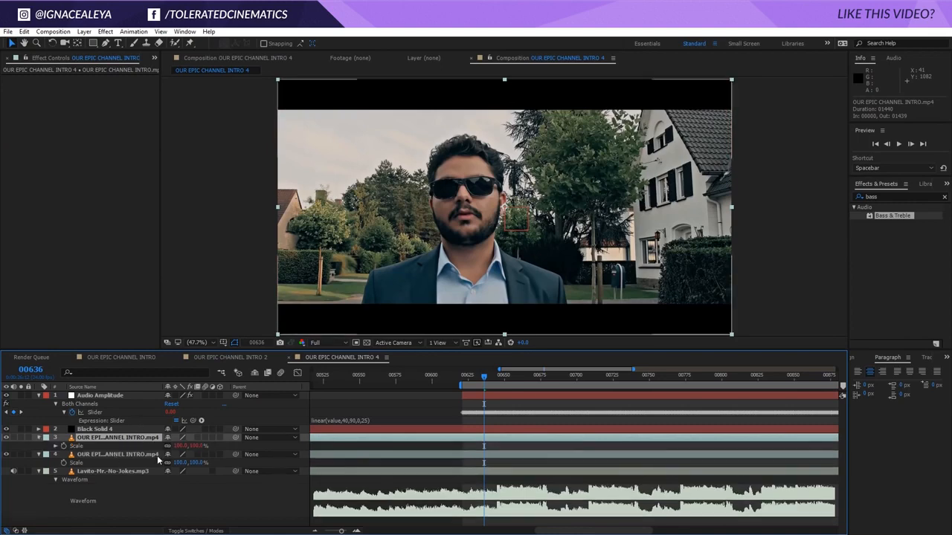
key(t)
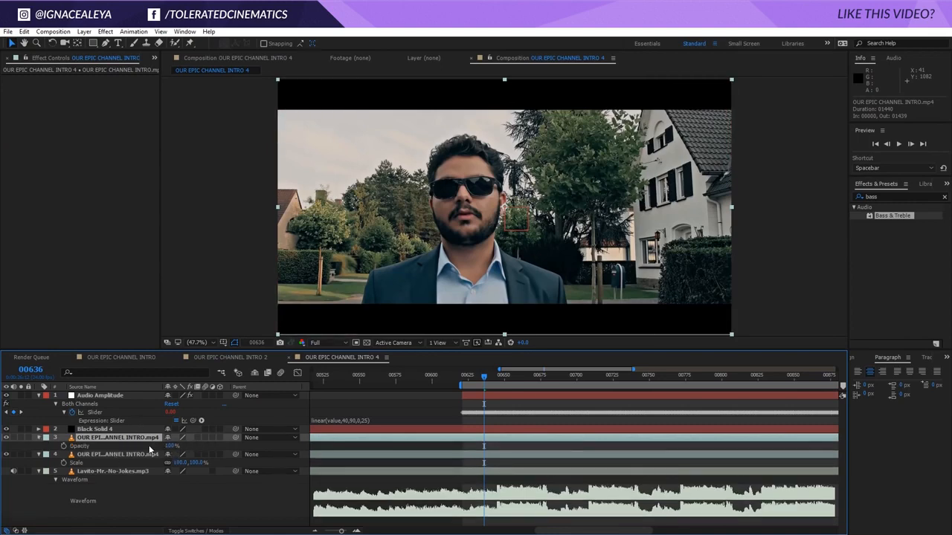
click(171, 447)
text(75)
key(Return)
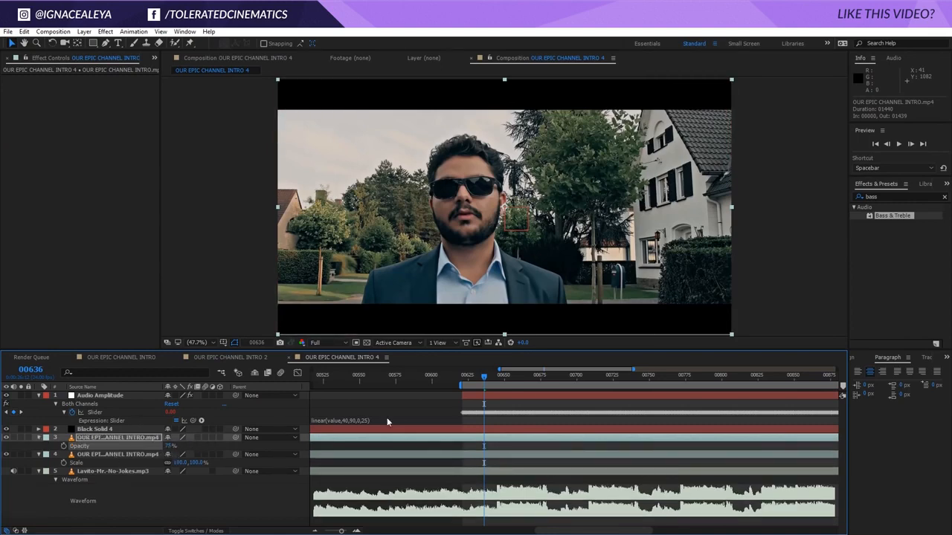
drag(484, 376, 497, 375)
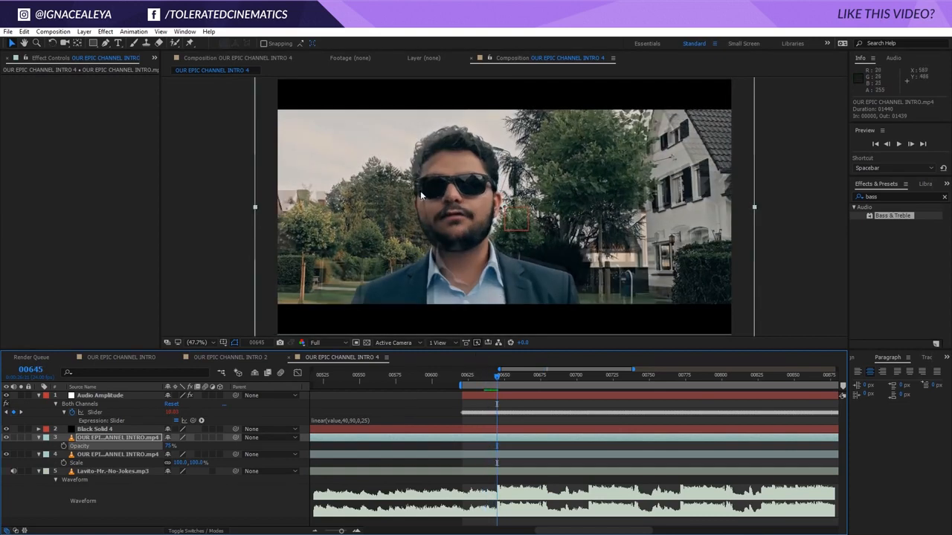
- Turn on motion blur for the upper footage copy and enable it for the composition
click(212, 530)
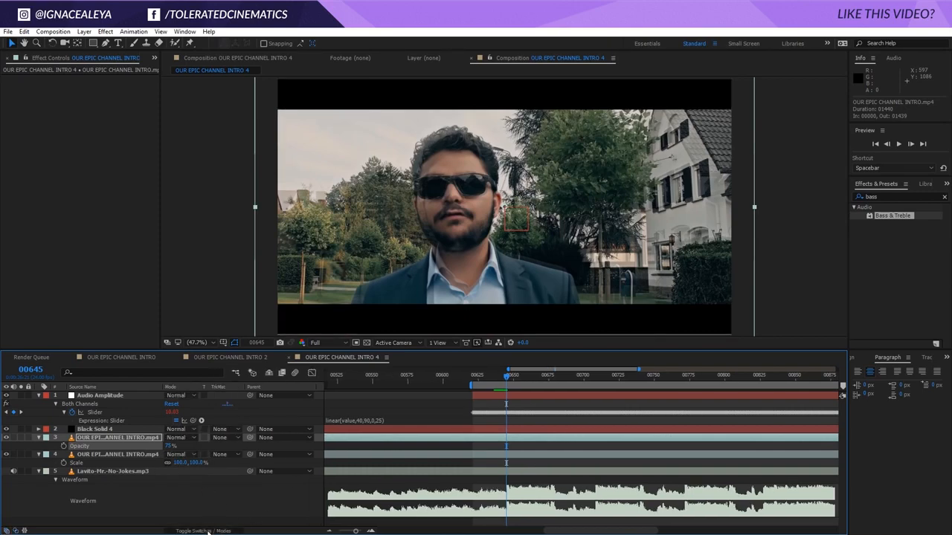
click(208, 531)
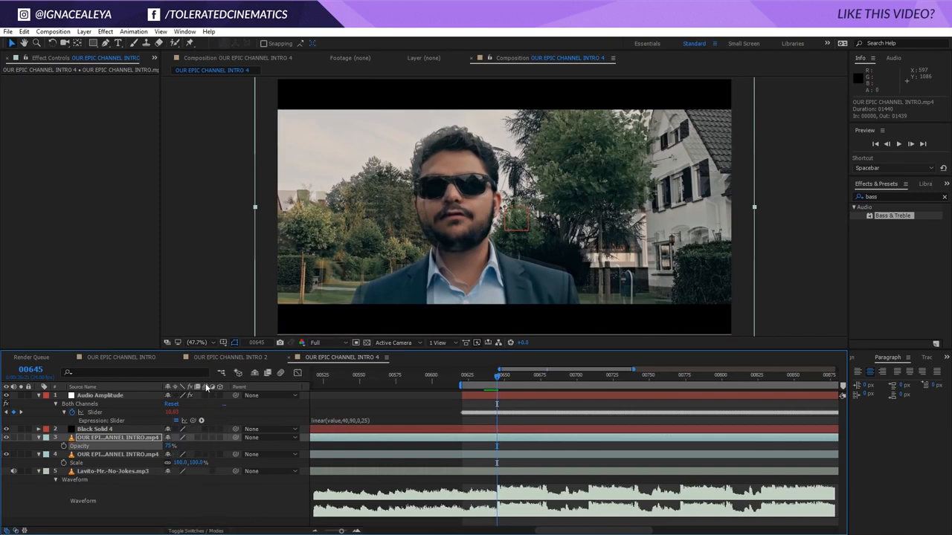
click(205, 437)
click(280, 375)
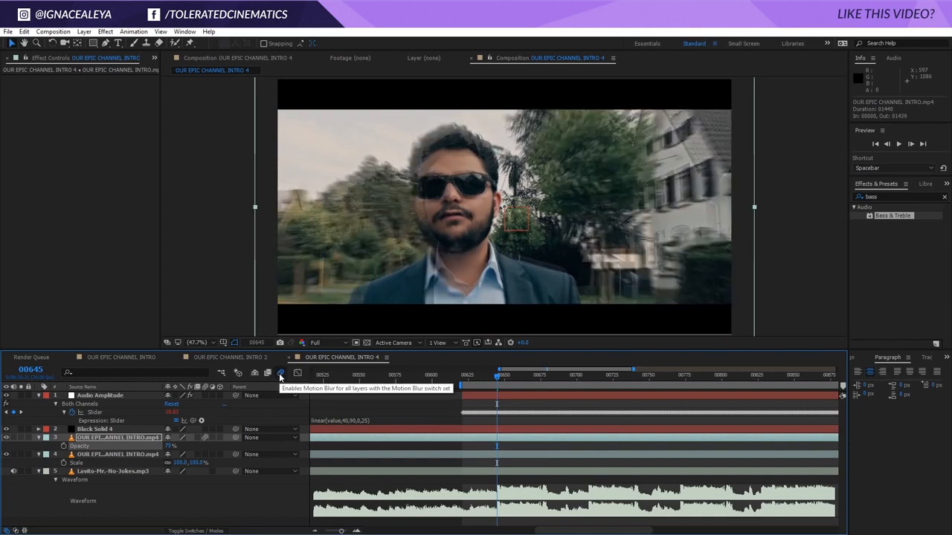
- Compare the soloed upper footage copy with and without motion blur, and preview the full composition from around the beat
click(23, 437)
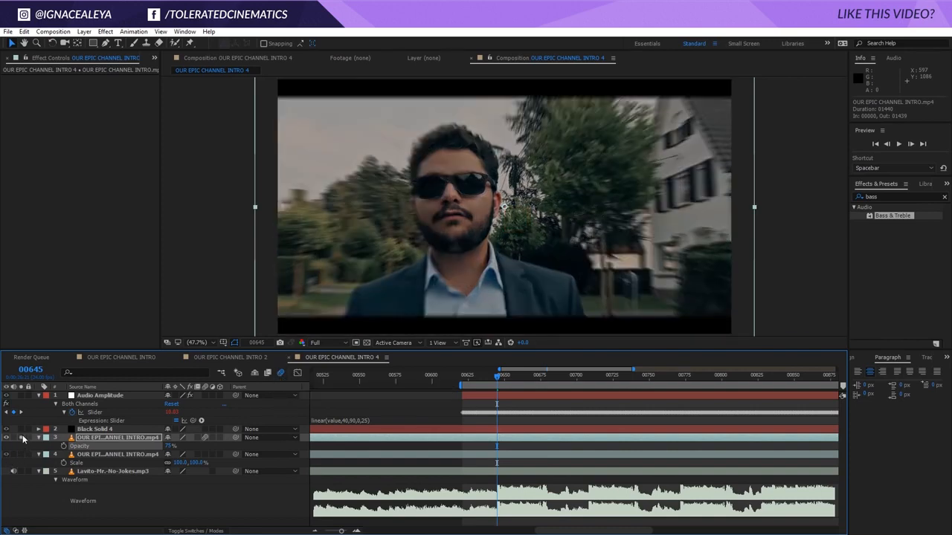
click(280, 372)
click(280, 372)
click(22, 437)
drag(491, 375, 514, 391)
key(space)
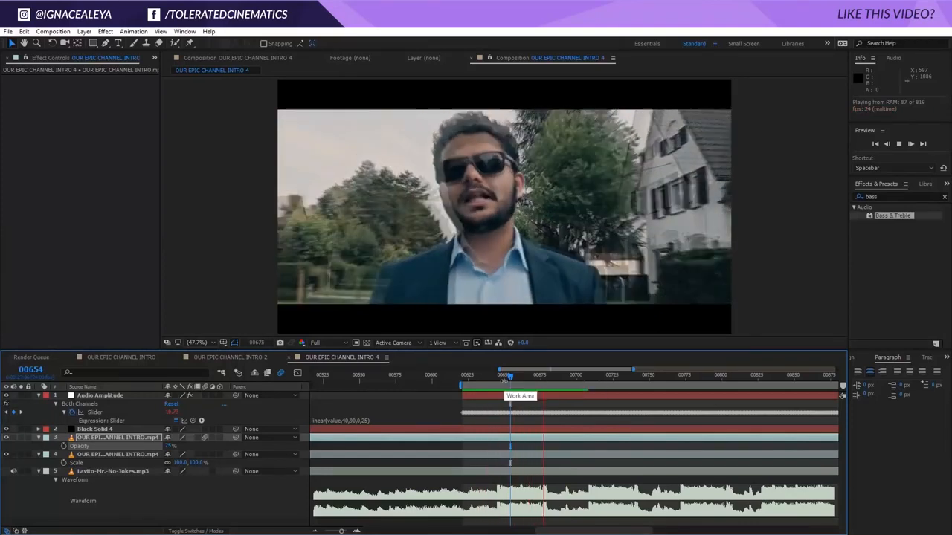
key(space)
- Add an adjustment layer above the Audio Amplitude layer
click(116, 395)
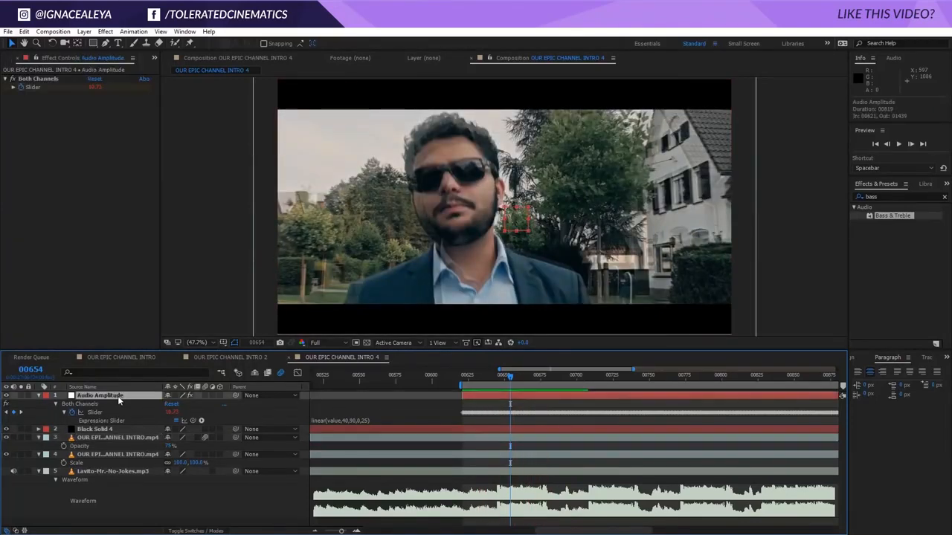
right_click(424, 408)
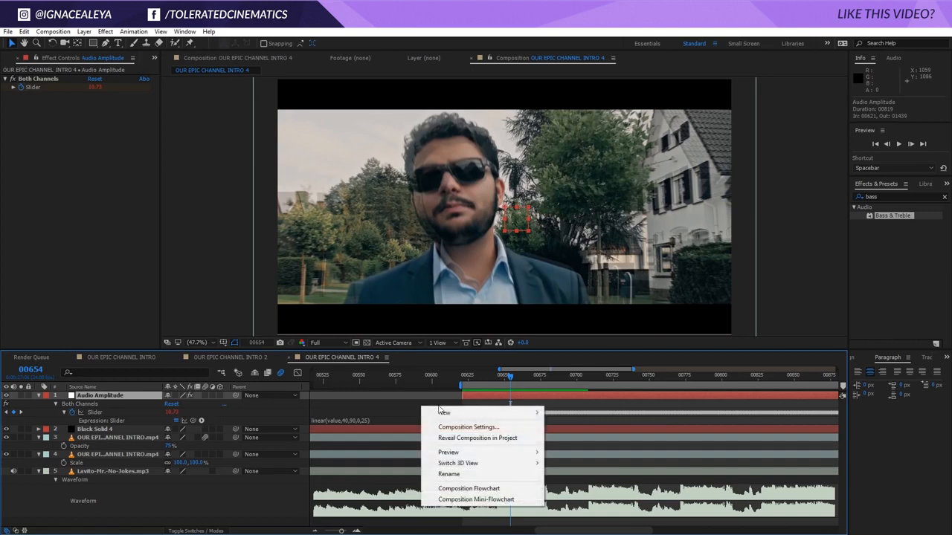
mouse_move(445, 412)
click(349, 492)
- Apply Gaussian Blur to the adjustment layer with Repeat Edge Pixels enabled
key(ctrl+5)
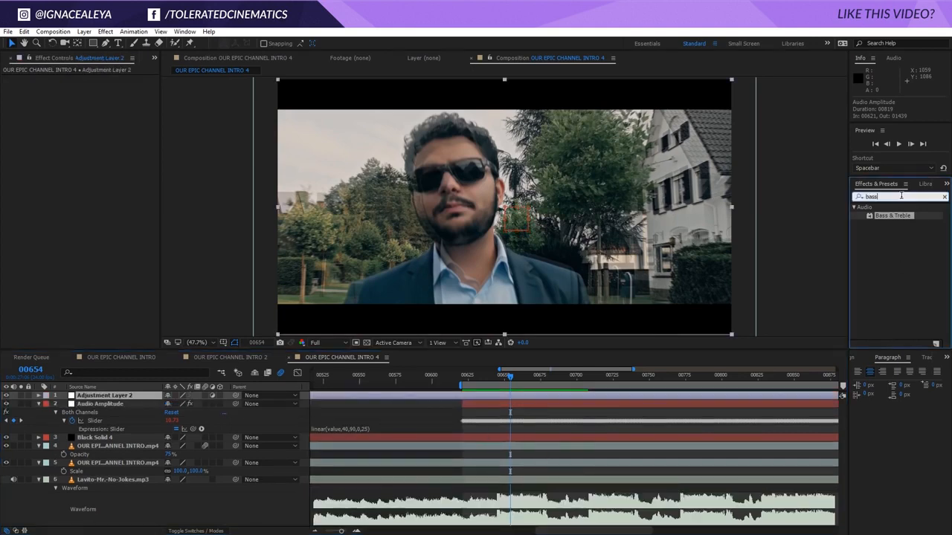
text(blur)
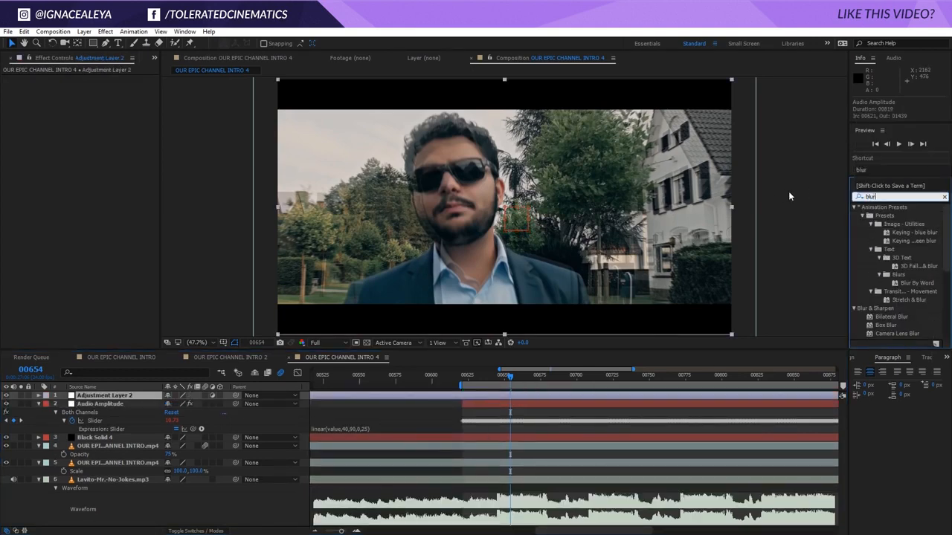
click(883, 334)
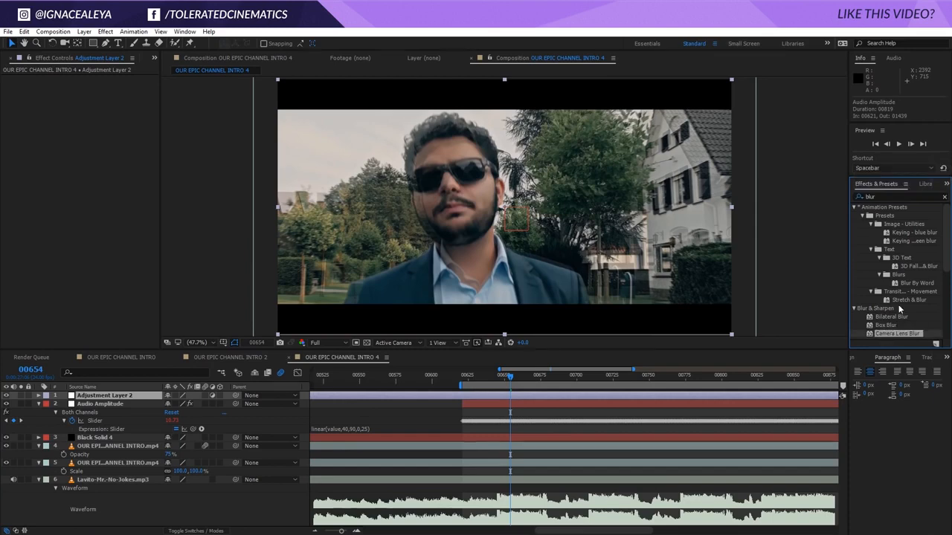
scroll(906, 287, down, 3)
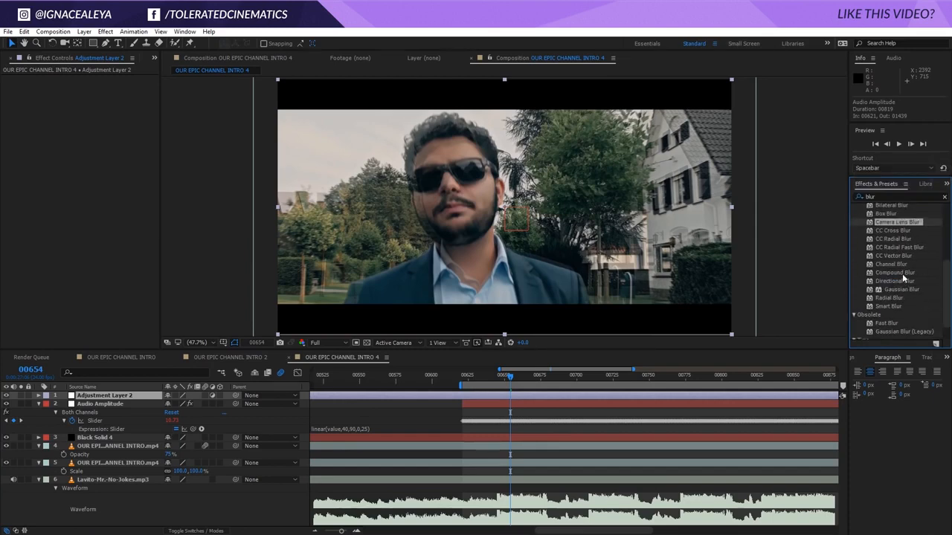
drag(899, 290, 119, 403)
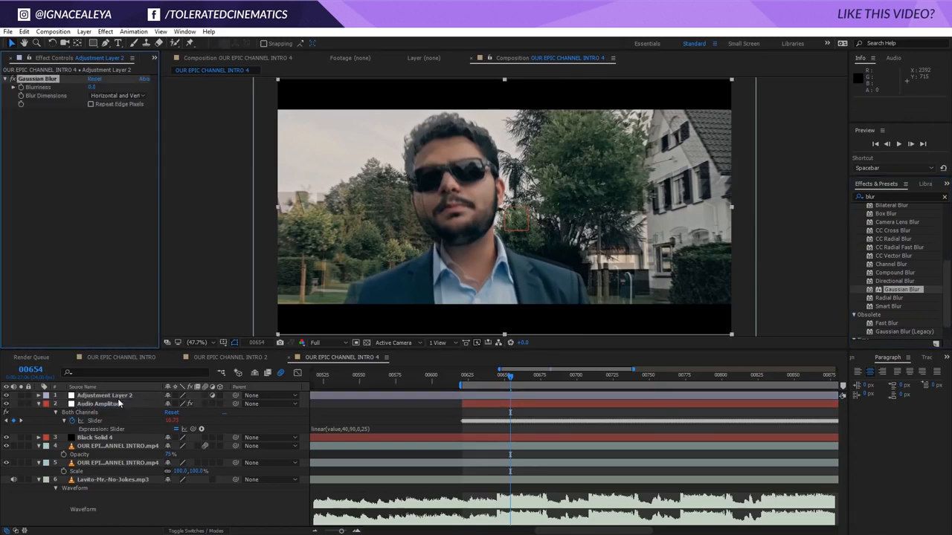
click(90, 105)
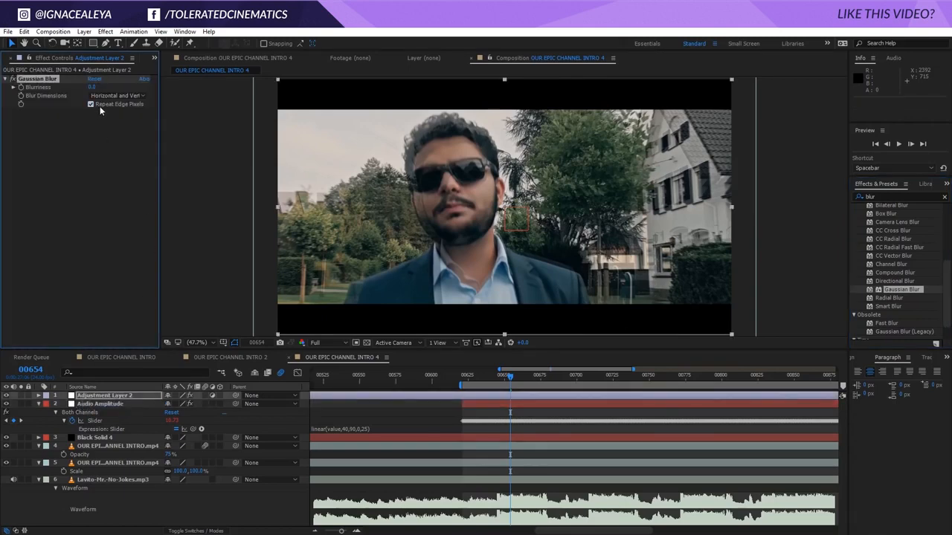
- Link the Gaussian Blur's Blurriness to the Audio Amplitude Both Channels Slider with an expression and check frame 656
alt+click(21, 87)
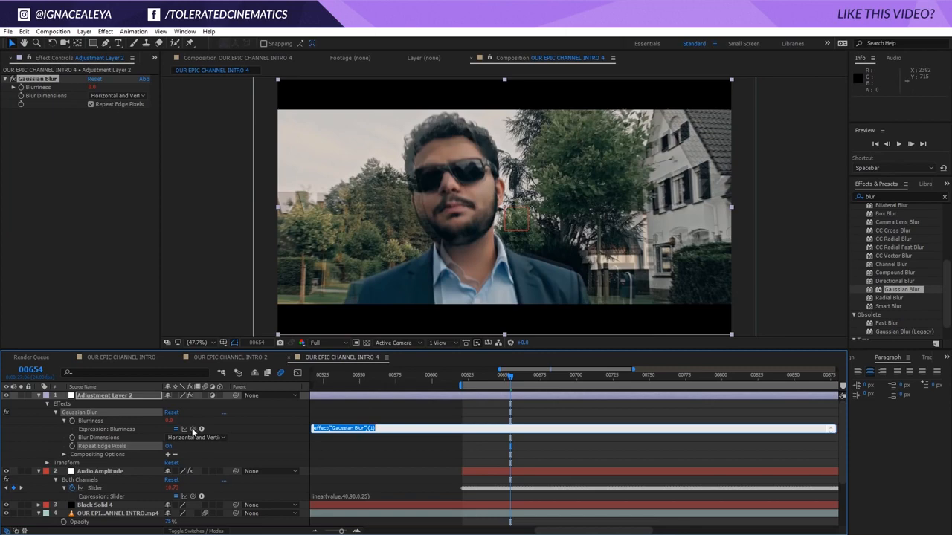
drag(193, 430, 101, 488)
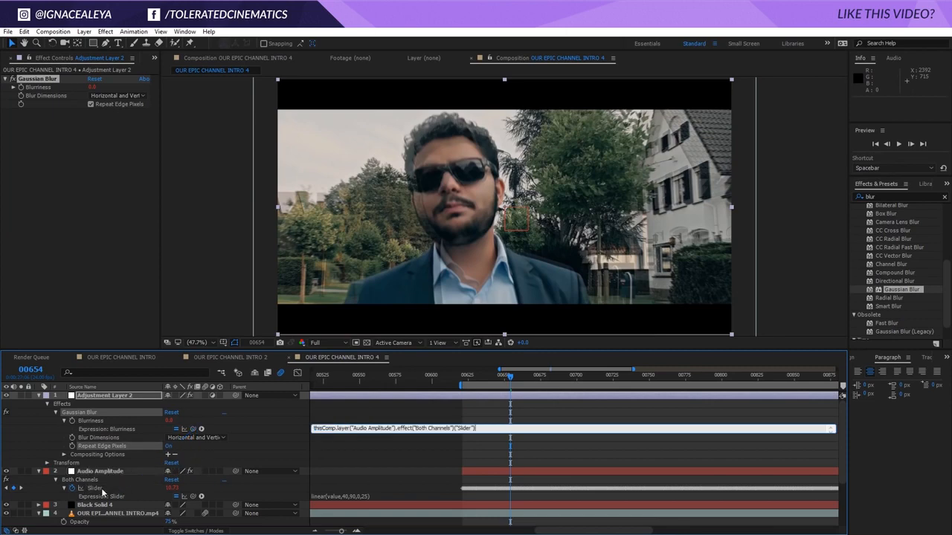
click(345, 462)
mouse_move(510, 377)
mouse_down()
mouse_move(519, 384)
mouse_move(495, 385)
mouse_move(512, 385)
mouse_up()
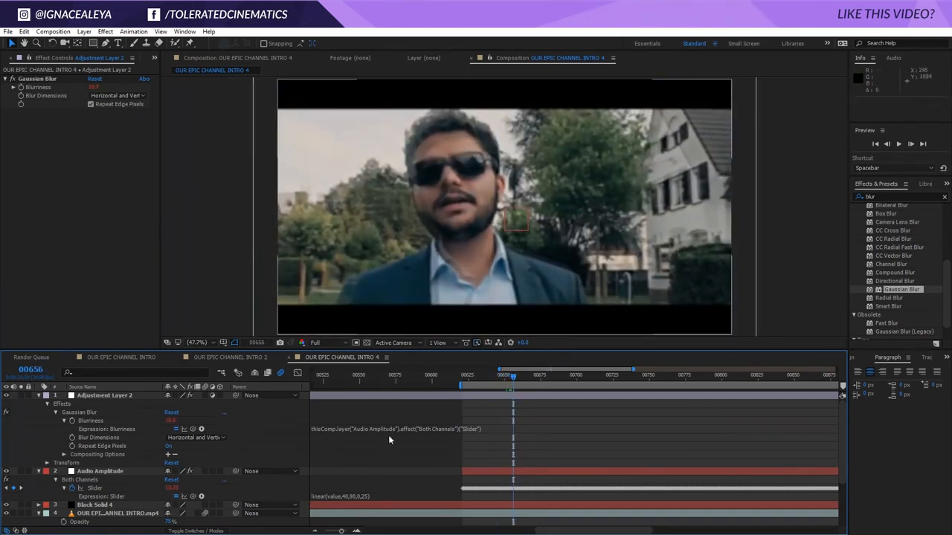
- Multiply the Blurriness expression by 10 and preview the stronger beat-driven blur
click(333, 430)
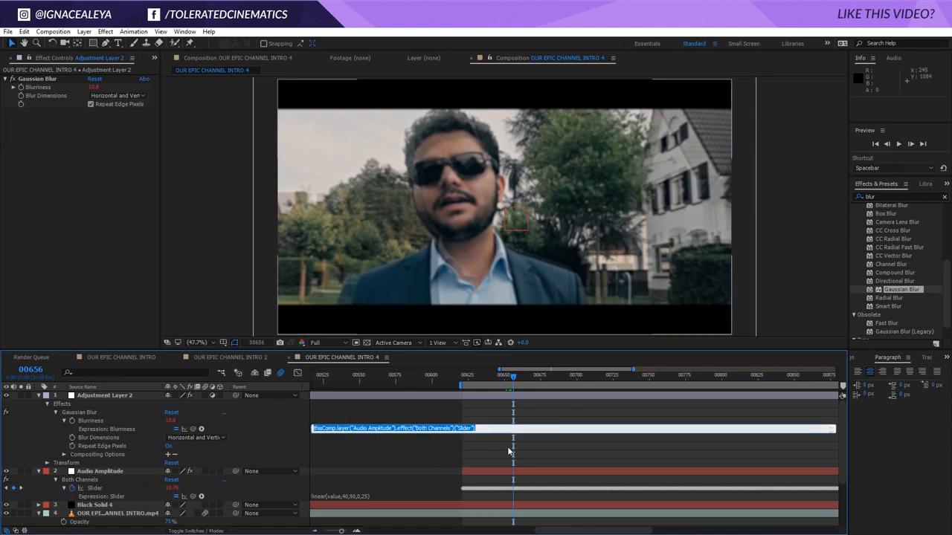
click(485, 427)
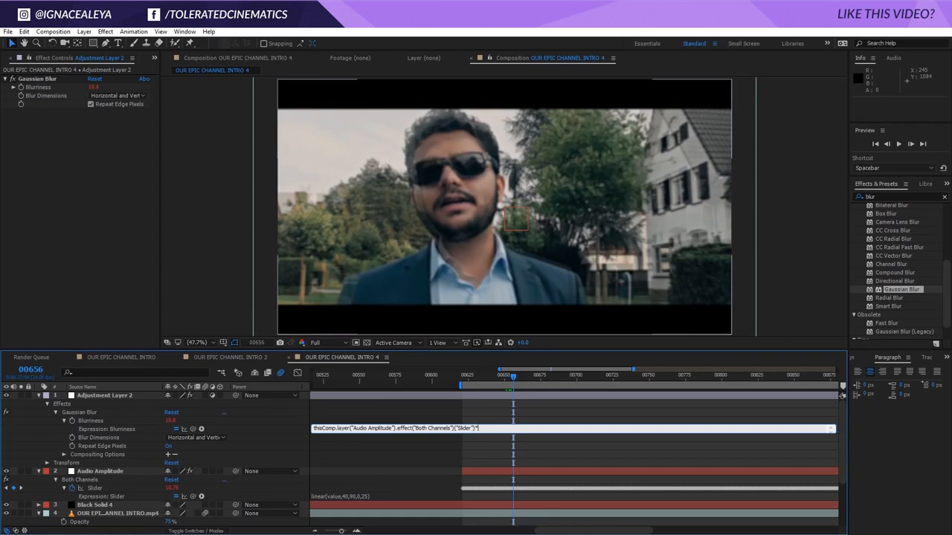
text(*0)
key(BackSpace)
text(10)
click(485, 411)
key(space)
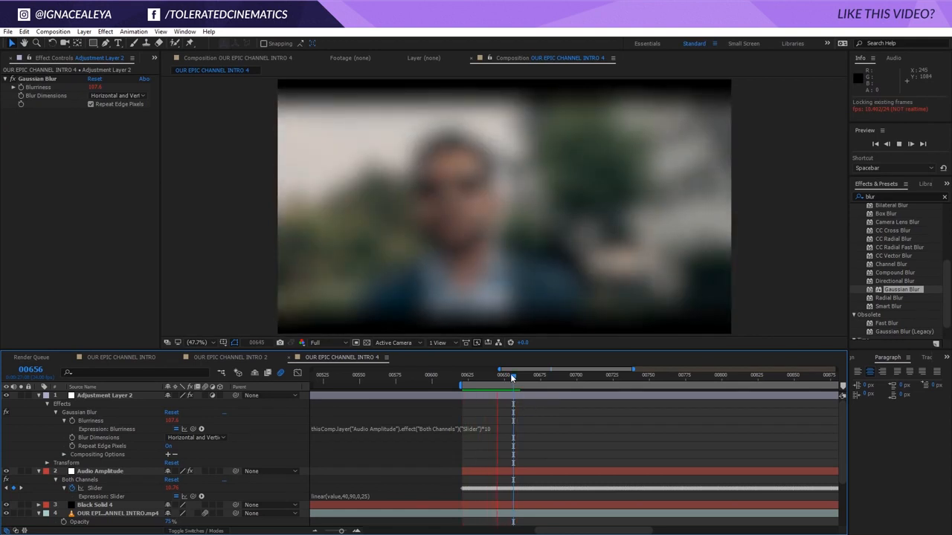
- Move the adjustment layer below the black solid, preview the footage, and move the time to frame 647
drag(112, 395, 110, 510)
key(space)
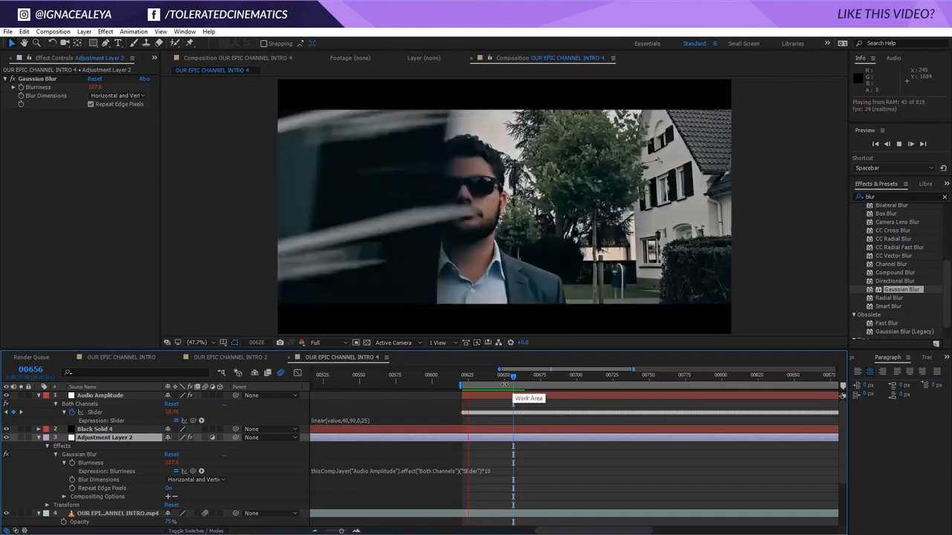
click(499, 377)
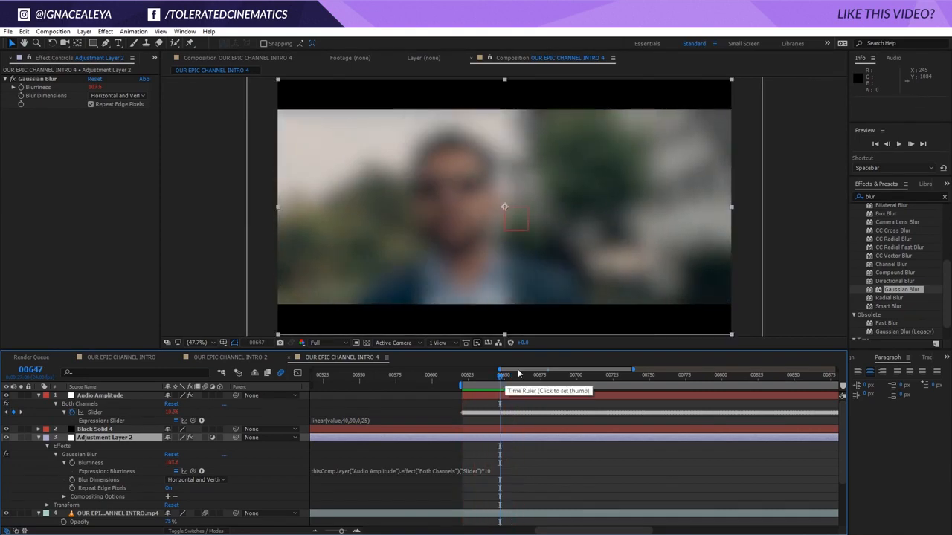
- Apply the Exposure effect to the adjustment layer and delete its Gaussian Blur
click(866, 196)
text(exp)
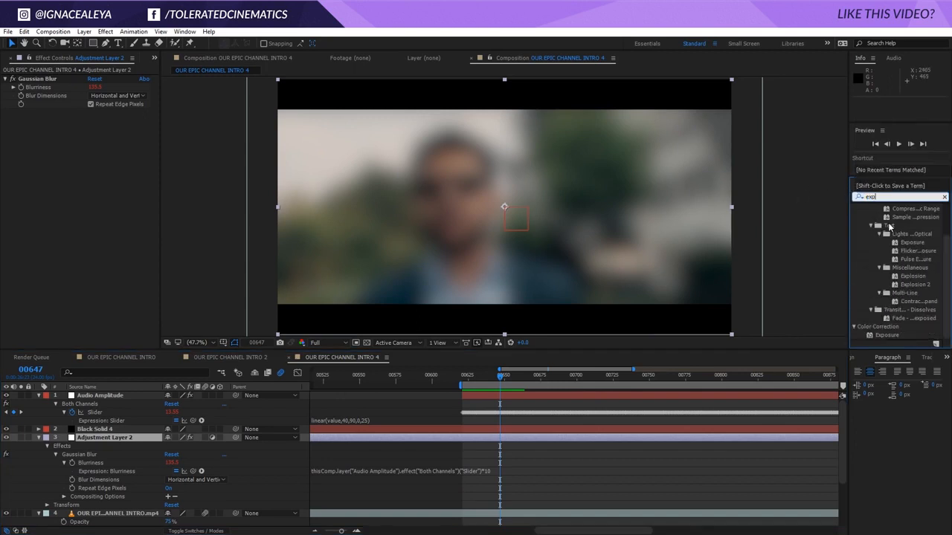
text(os)
drag(886, 307, 84, 188)
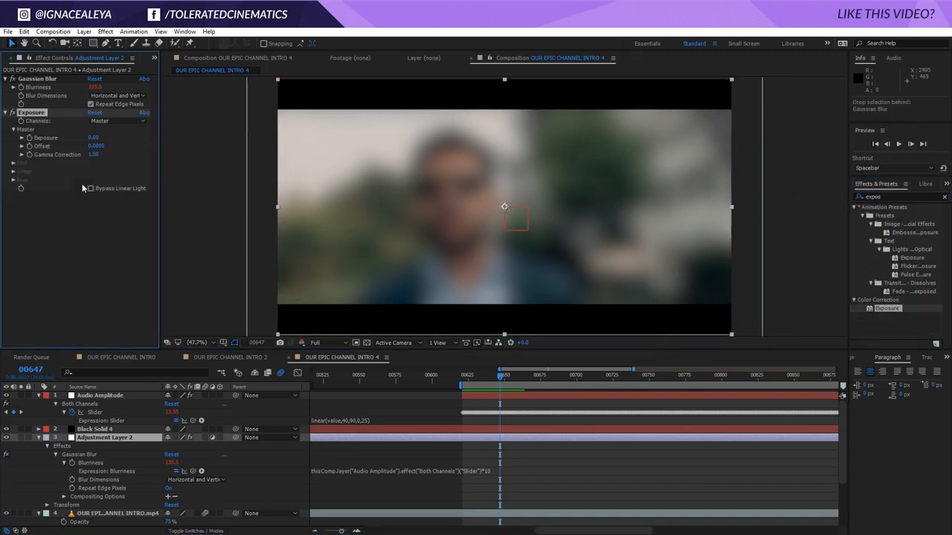
click(34, 79)
key(Delete)
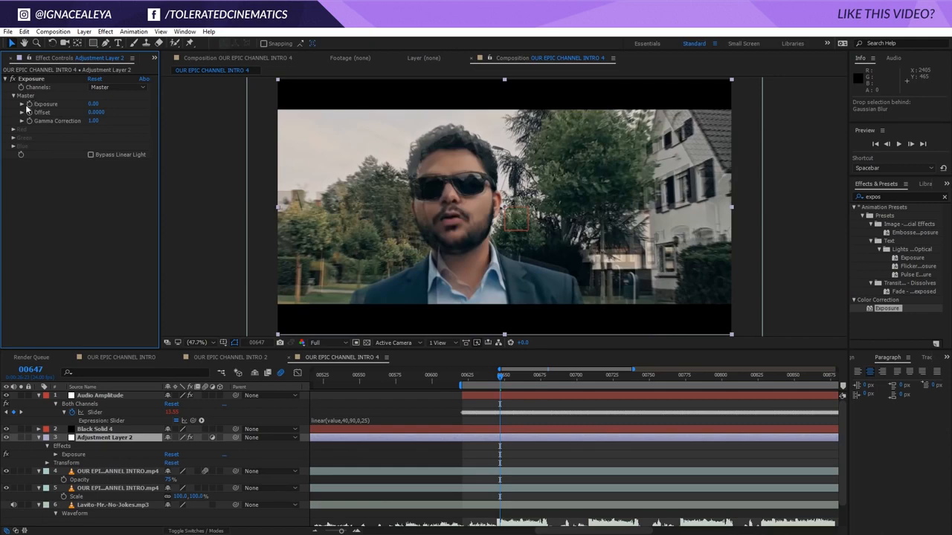
- Link the adjustment layer's Exposure value to the Audio Amplitude Both Channels Slider with an expression and preview it
alt+click(29, 104)
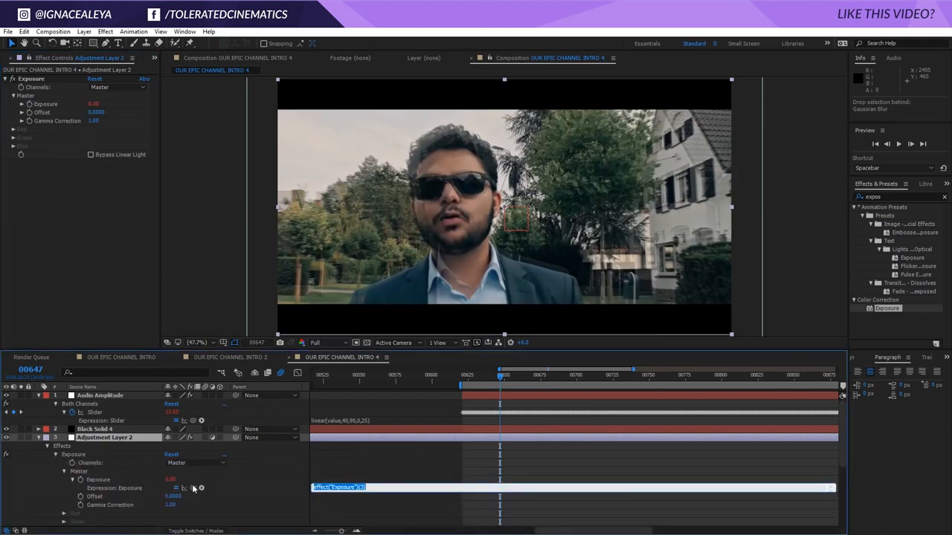
drag(191, 487, 110, 413)
click(338, 407)
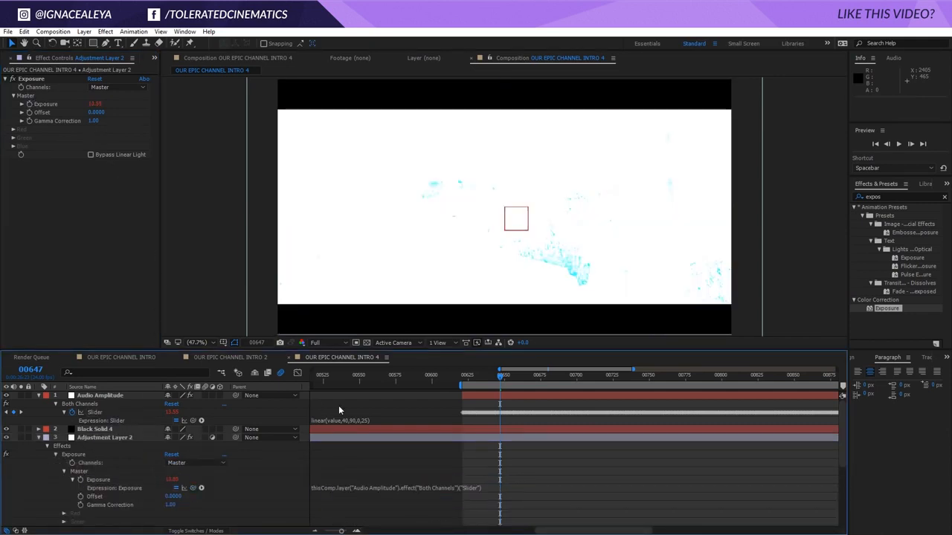
key(space)
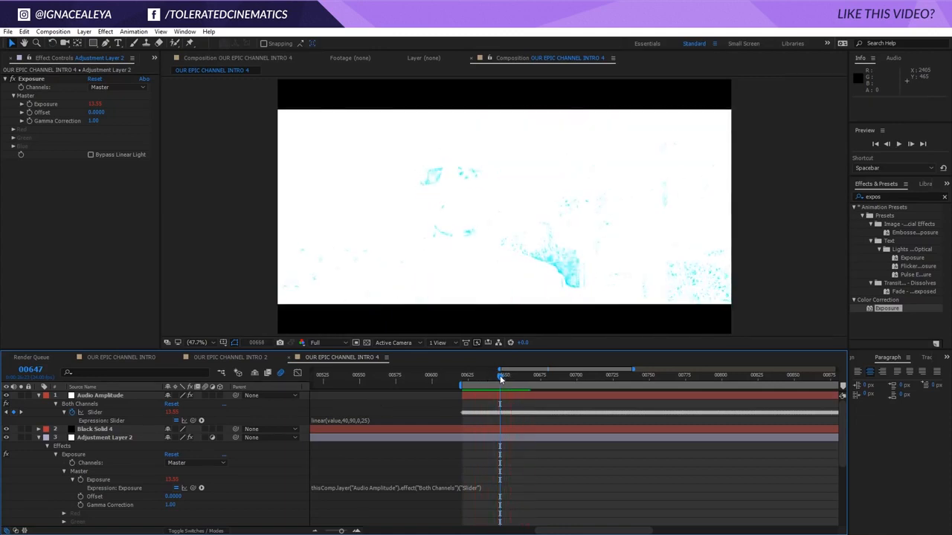
key(space)
- Divide the Exposure expression by 2 and preview the weaker flashes
click(479, 489)
click(502, 488)
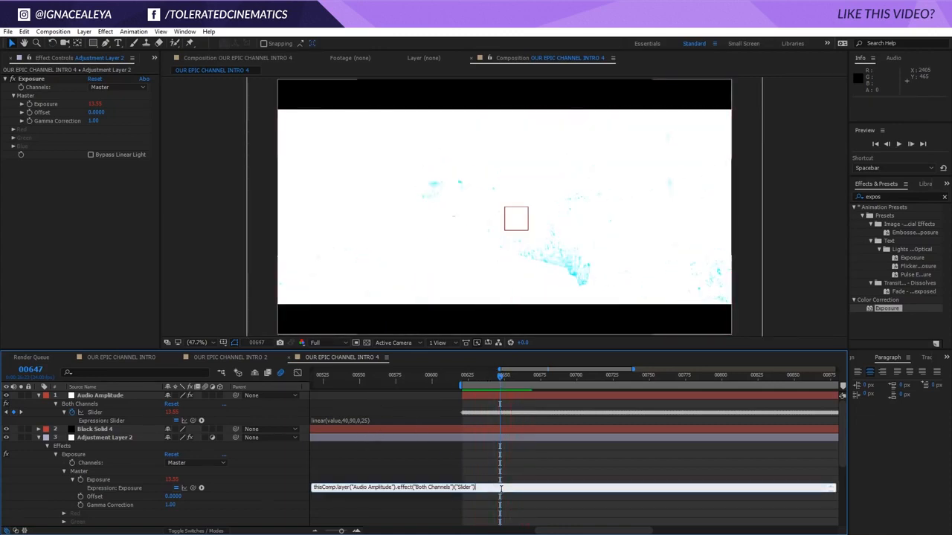
text(/2)
click(509, 466)
key(space)
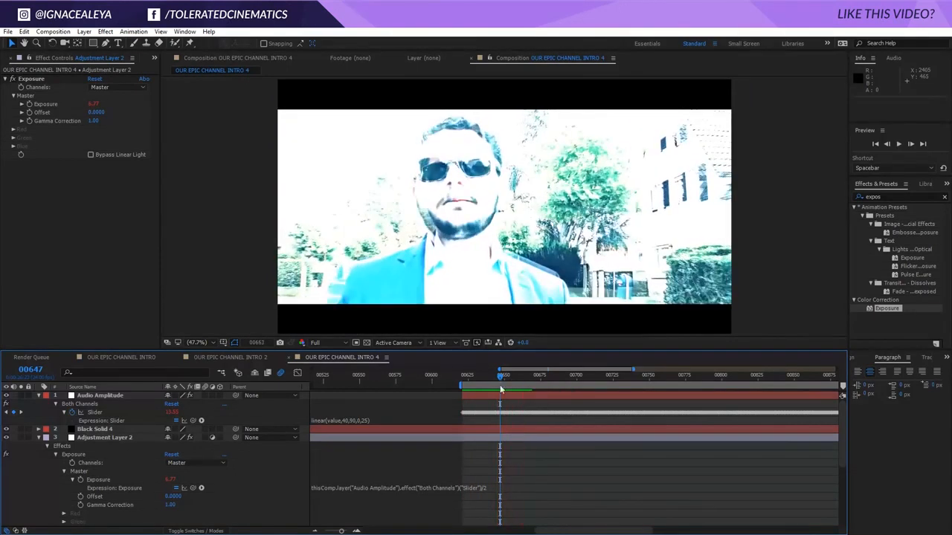
- Try a divisor of 4 in the Exposure expression and preview the result
click(479, 489)
click(501, 489)
key(BackSpace)
text(4)
click(477, 458)
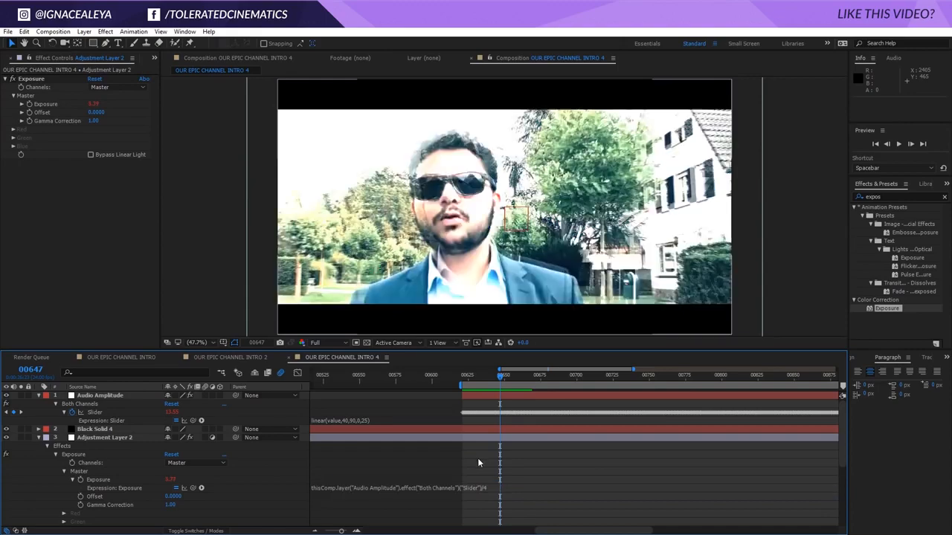
key(space)
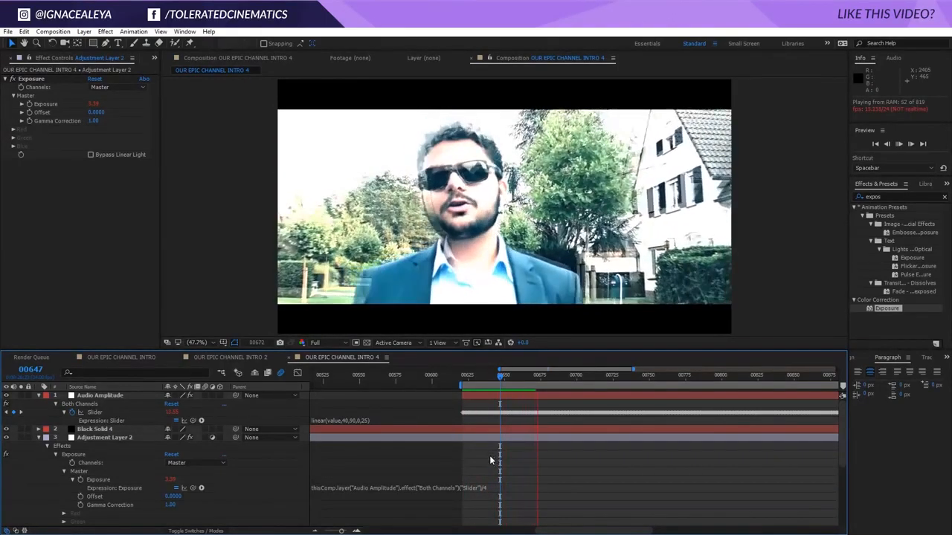
- Set the Exposure expression's divisor to 6 and preview the beat-driven flashes
click(497, 488)
key(BackSpace)
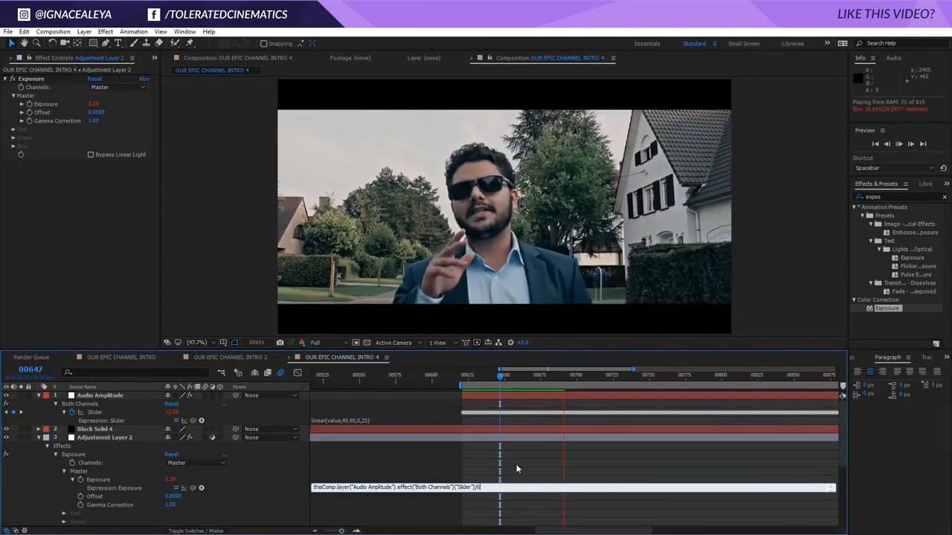
click(516, 469)
key(space)
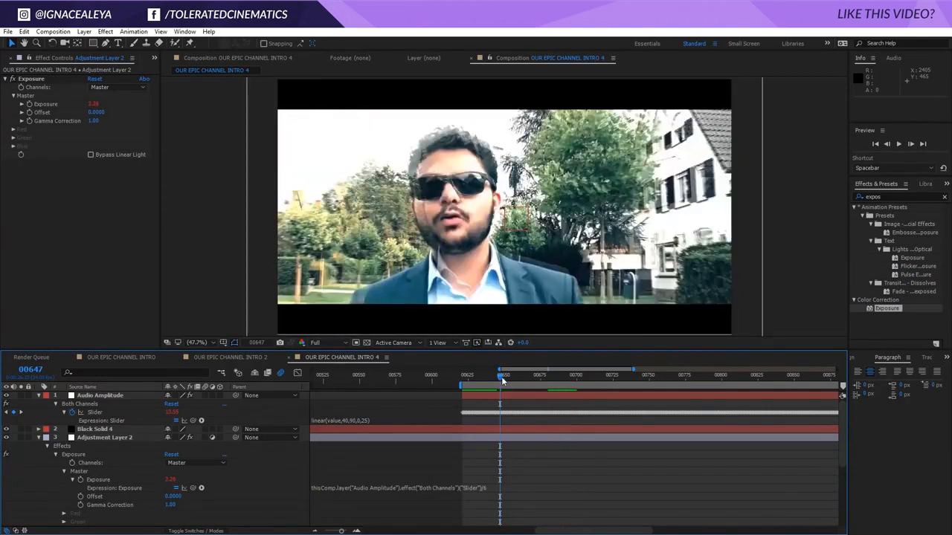
key(space)
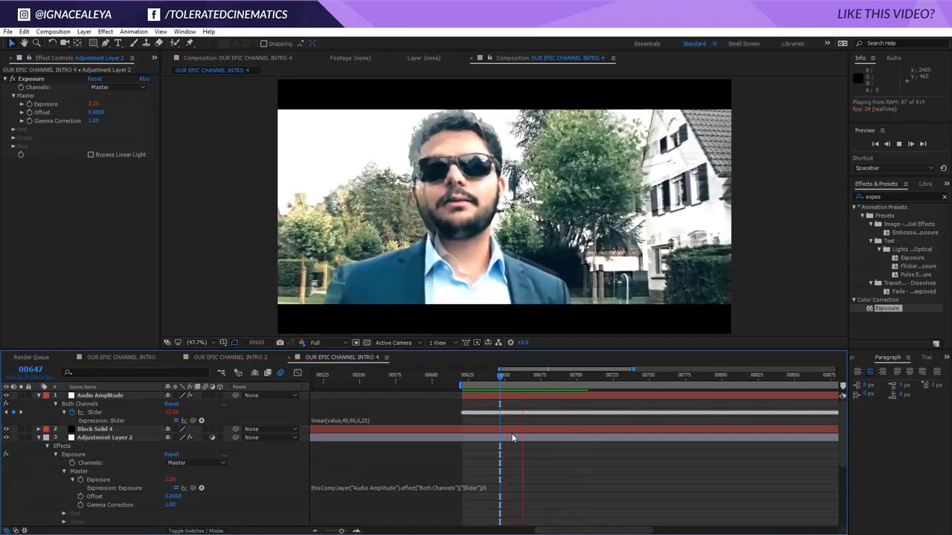
key(space)
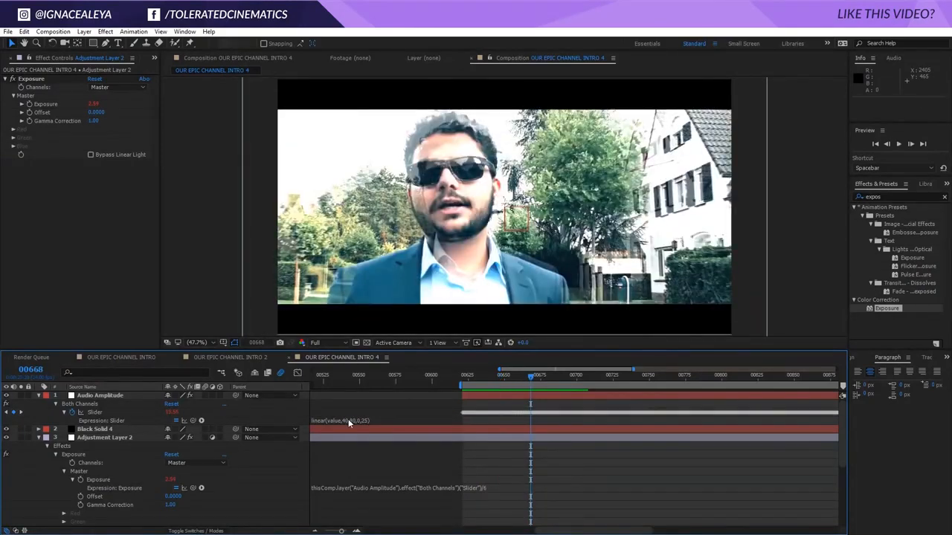
- Change the Both Channels Slider expression to linear(value,70,80,0,25), preview it, and go to frame 649
click(346, 419)
double_click(345, 419)
key(BackSpace)
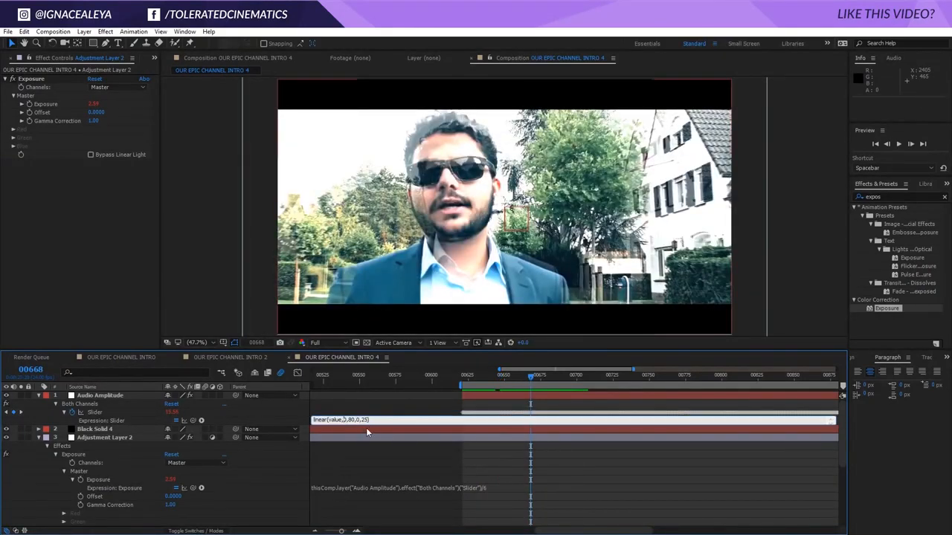
text(70)
click(382, 408)
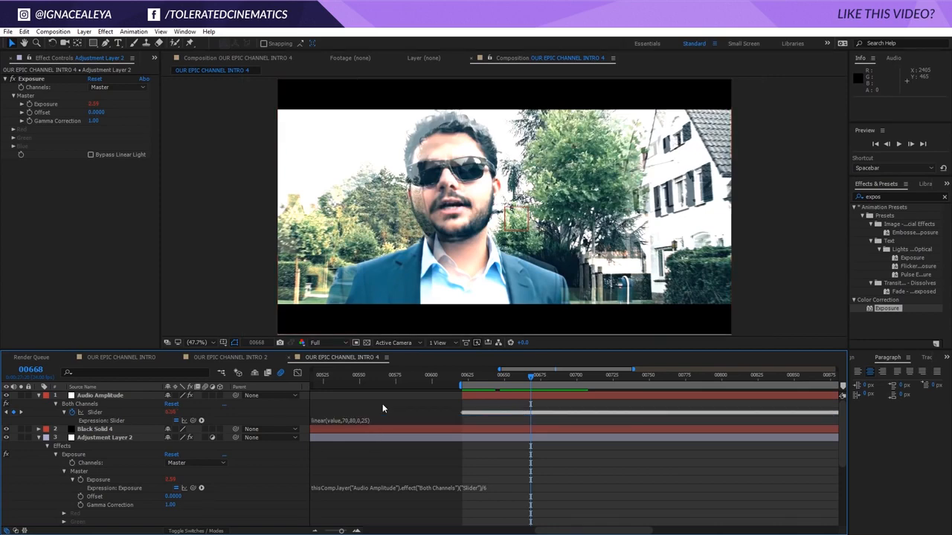
key(space)
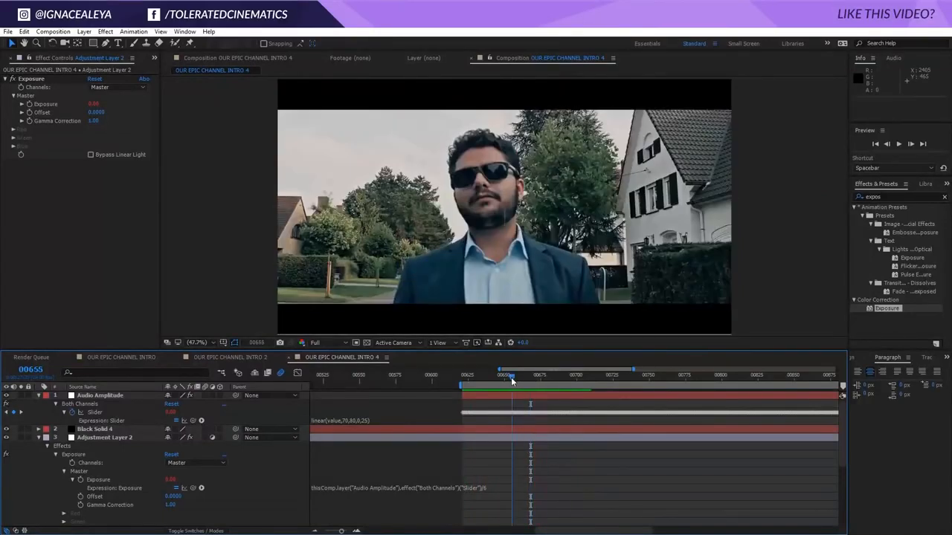
click(504, 376)
- Collapse the expanded properties of all layers in the timeline, including the music's waveform
scroll(516, 470, down, 5)
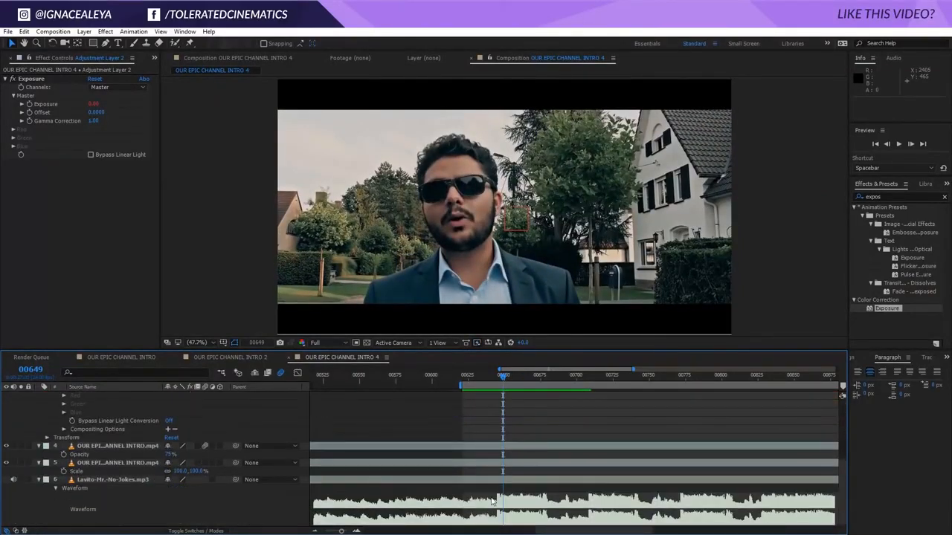
scroll(499, 484, up, 5)
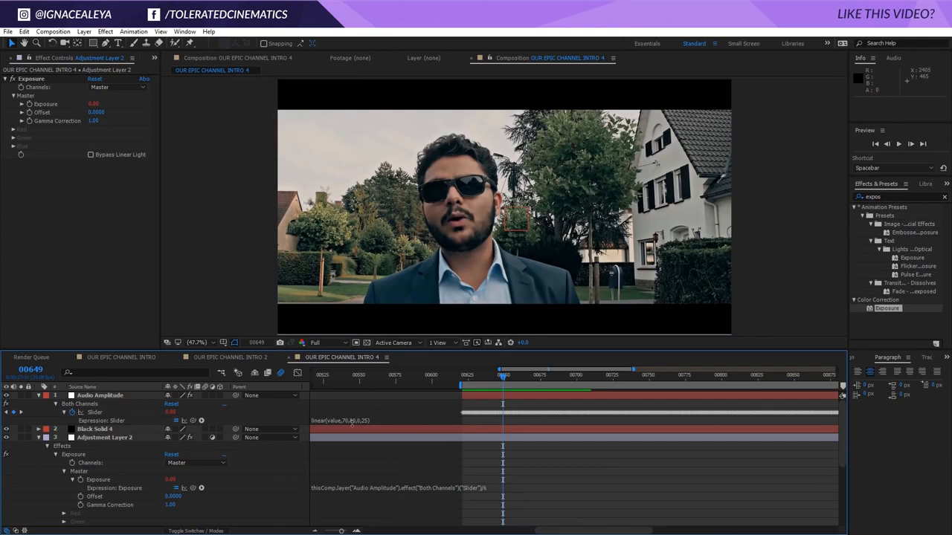
click(38, 437)
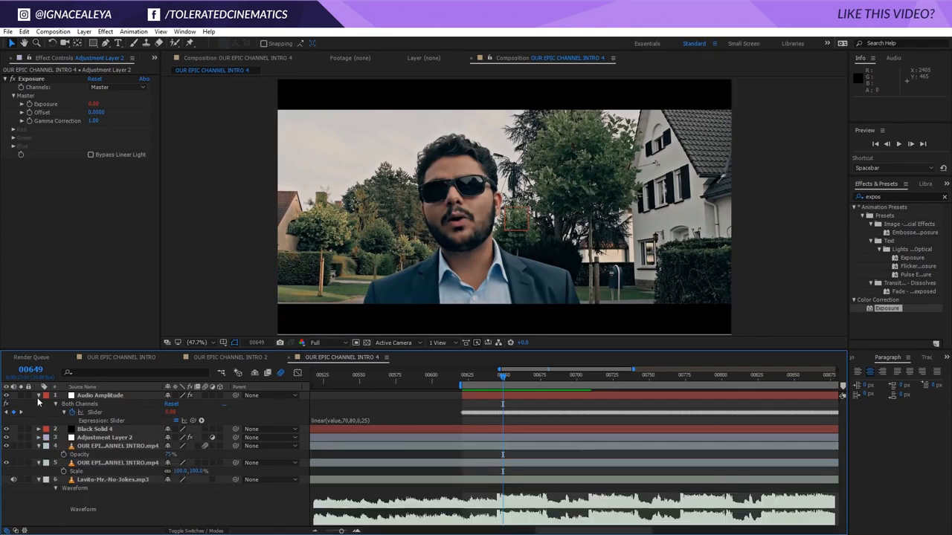
click(39, 395)
click(39, 421)
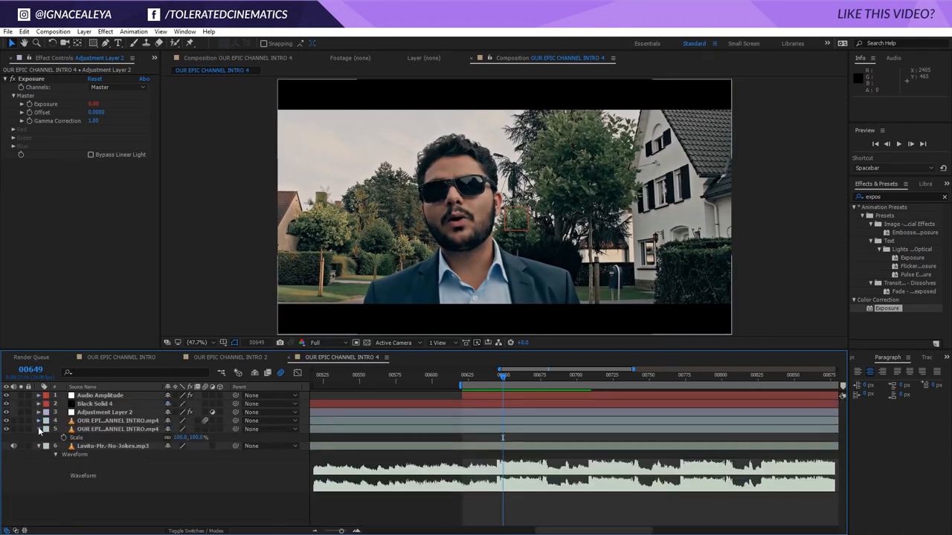
click(38, 429)
click(39, 437)
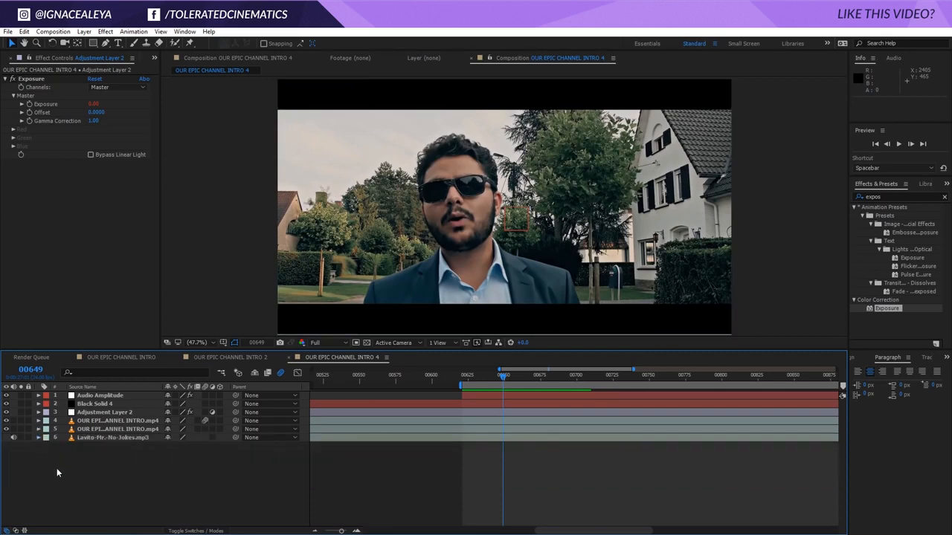